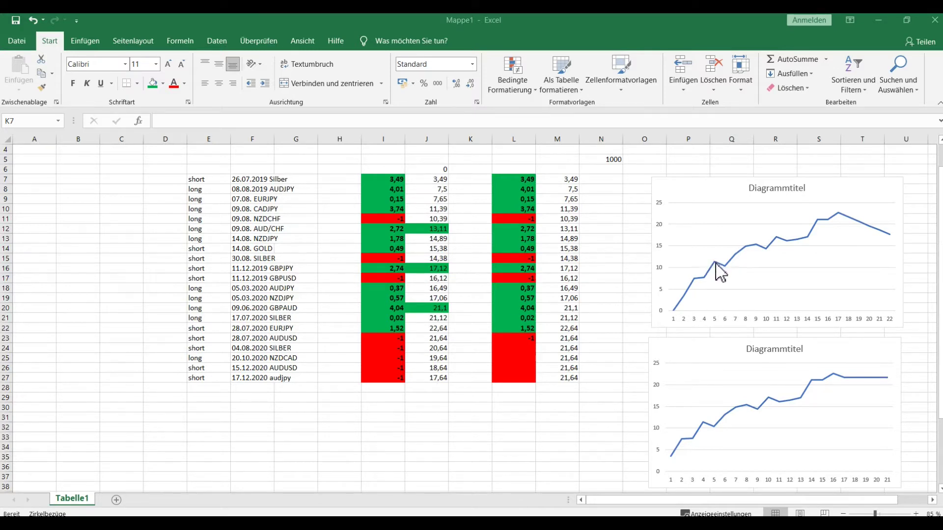
Step: Extend the -1 losses in column I and the running-total formula in column J from row 27 down to row 34
mouse_move(716, 268)
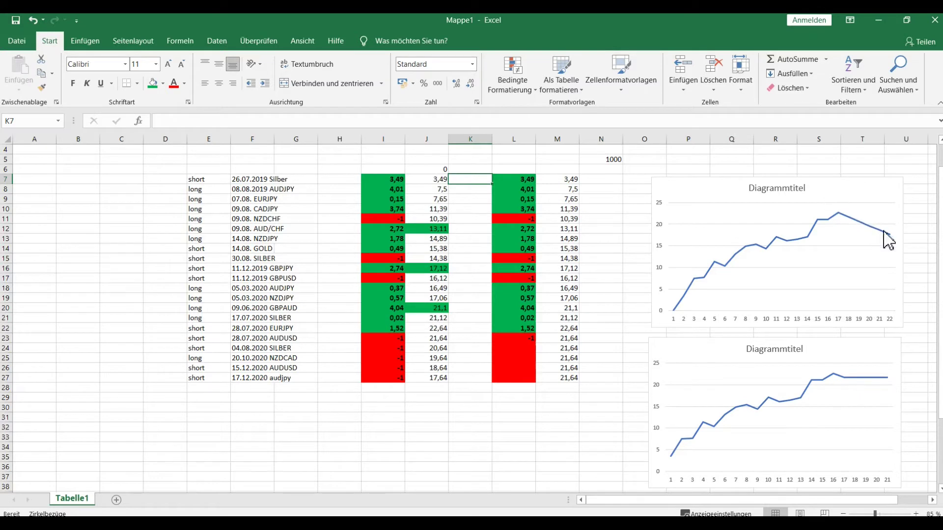
left_click(400, 378)
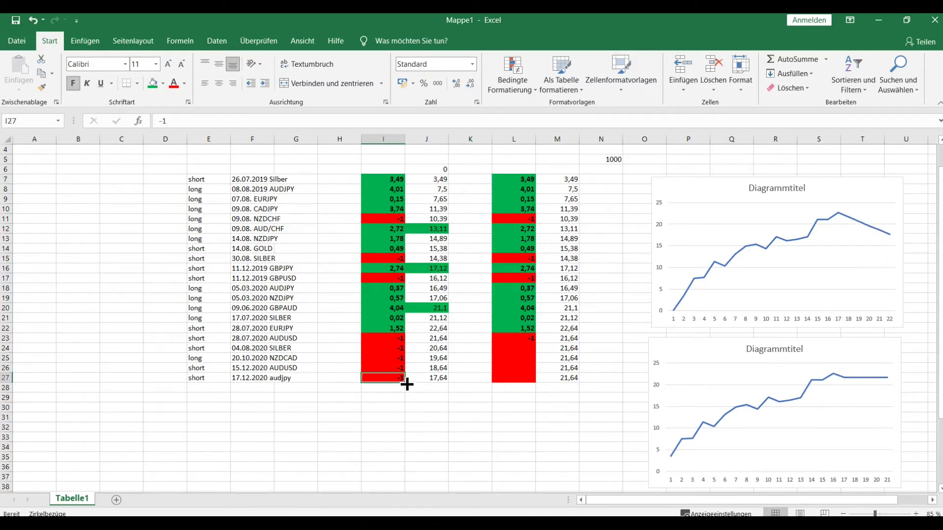
left_click_drag(407, 384, 396, 450)
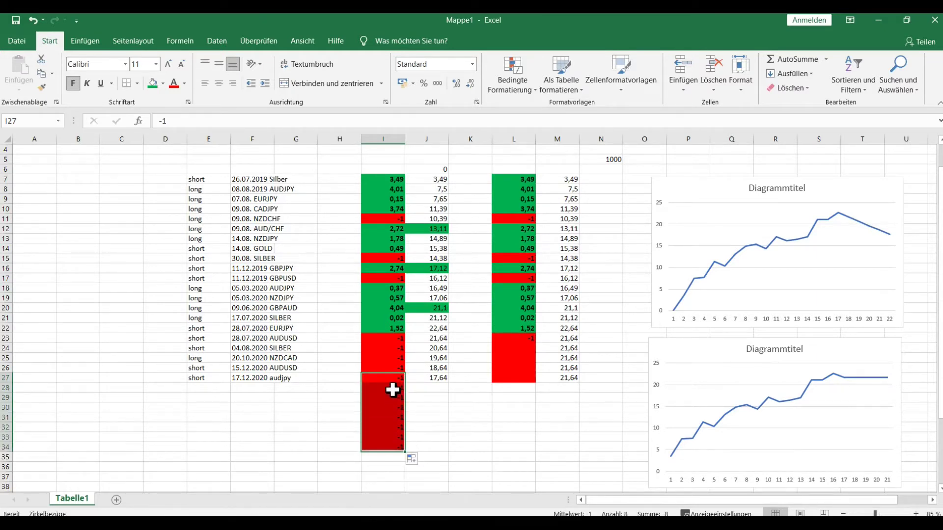
left_click(435, 379)
left_click_drag(448, 383, 448, 449)
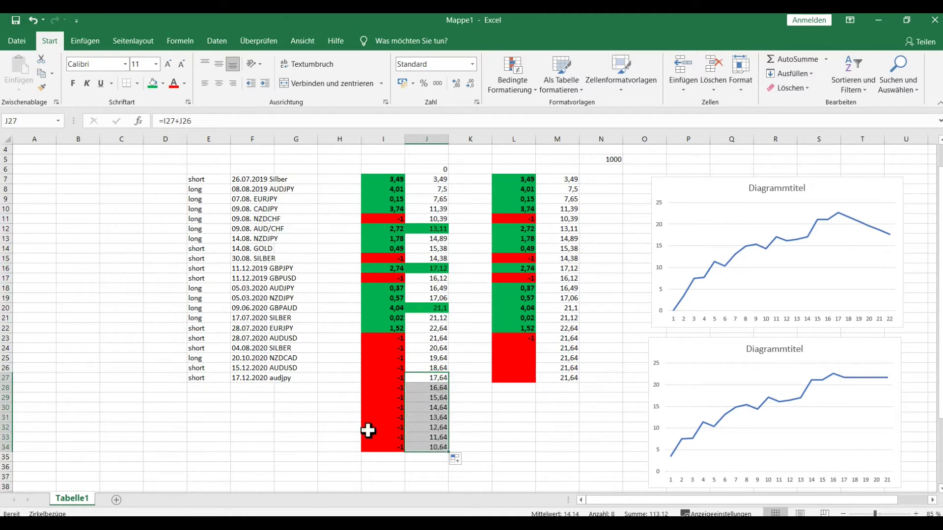
left_click(470, 428)
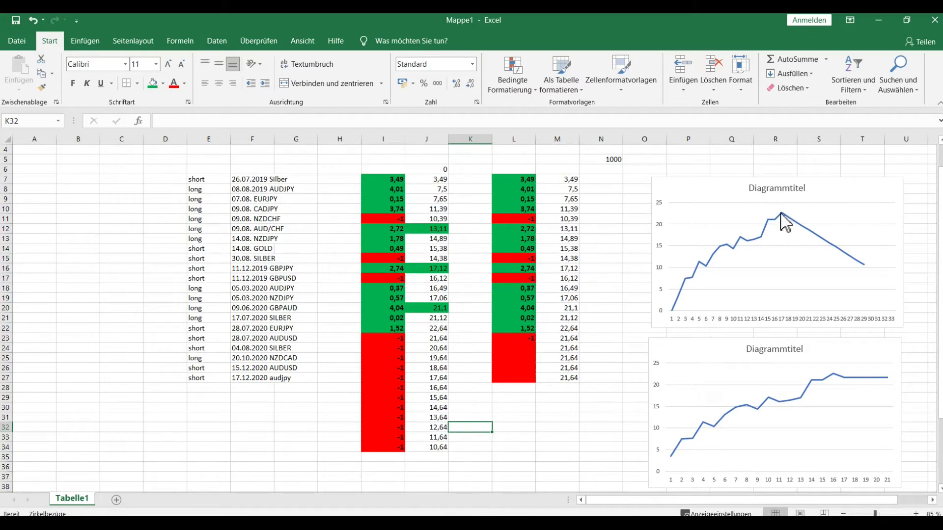
Step: Set the trade result in I29 to 2 and fill it down through I34
mouse_move(862, 267)
left_click(388, 397)
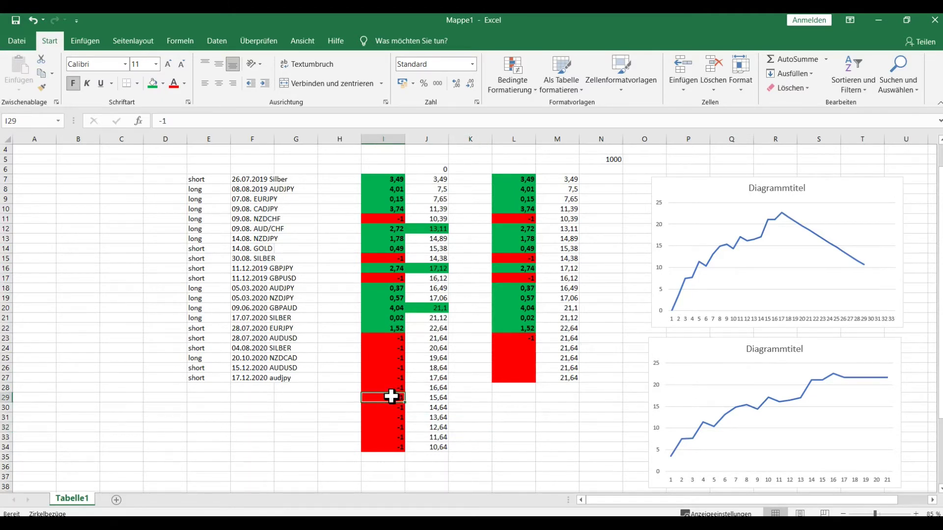
type("2")
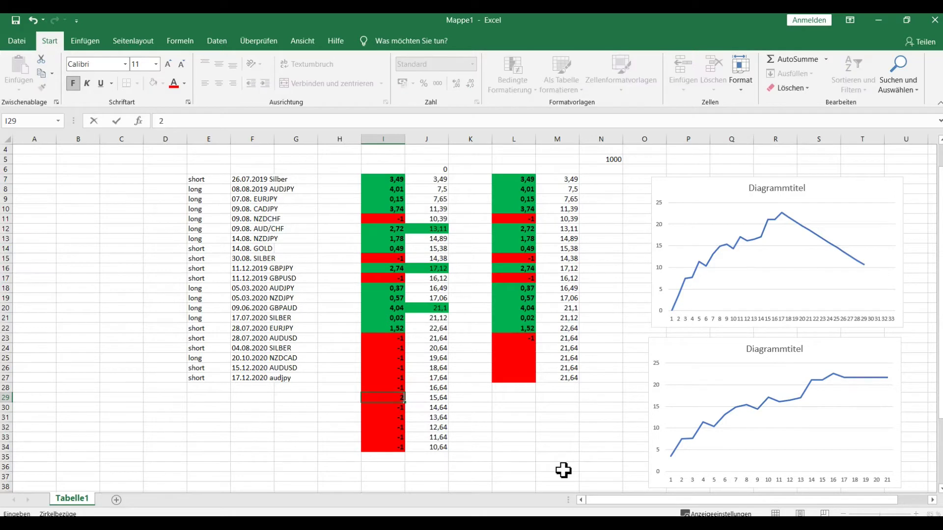
left_click(400, 401)
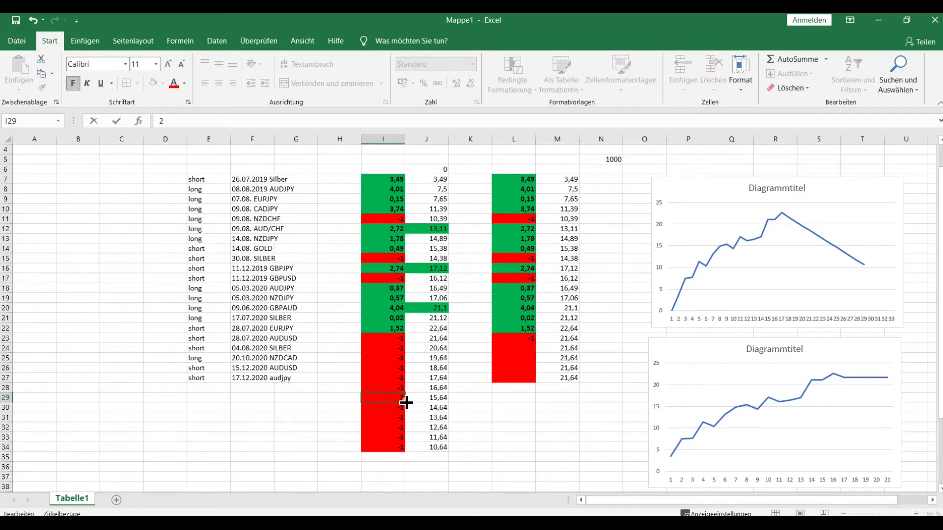
left_click_drag(406, 402, 389, 445)
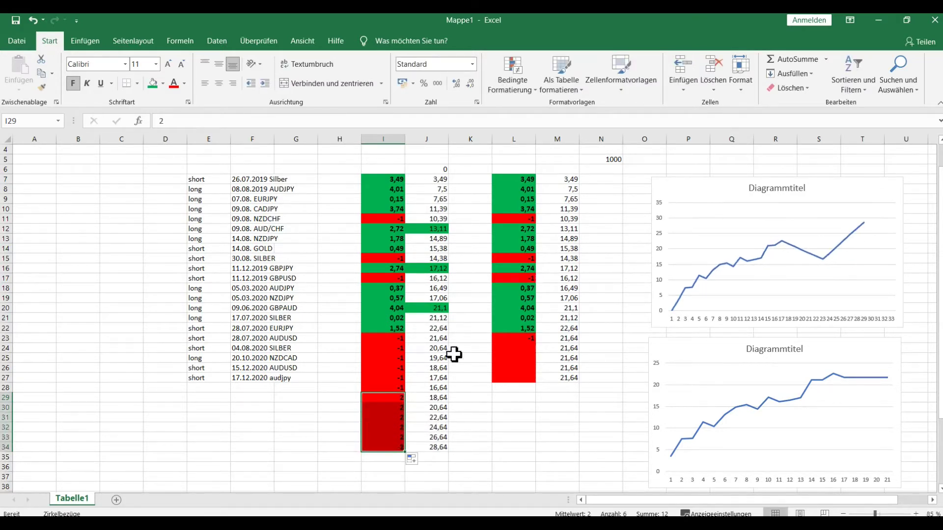
left_click(308, 438)
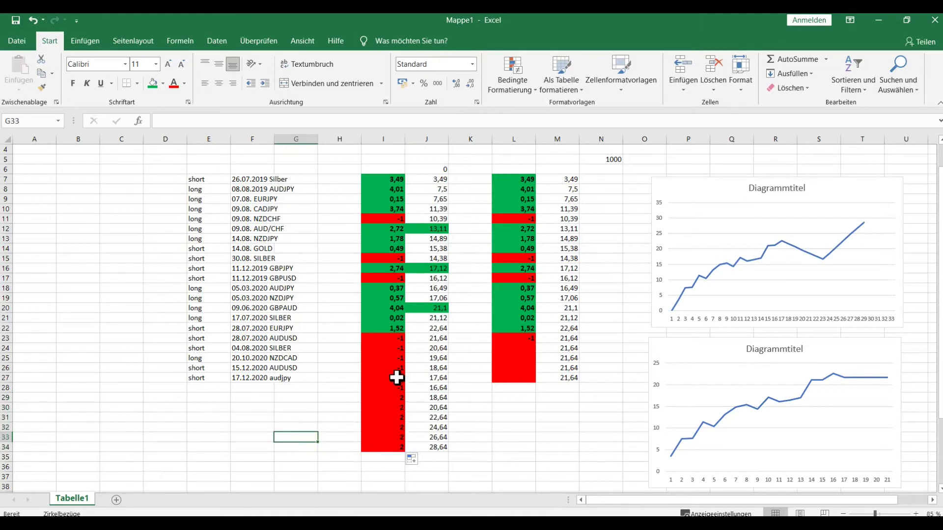
left_click(396, 338)
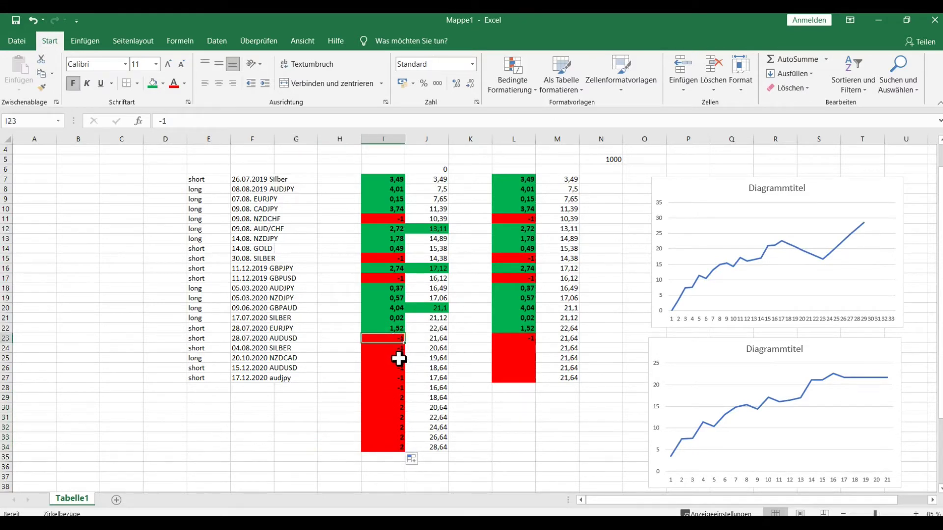
left_click(386, 397)
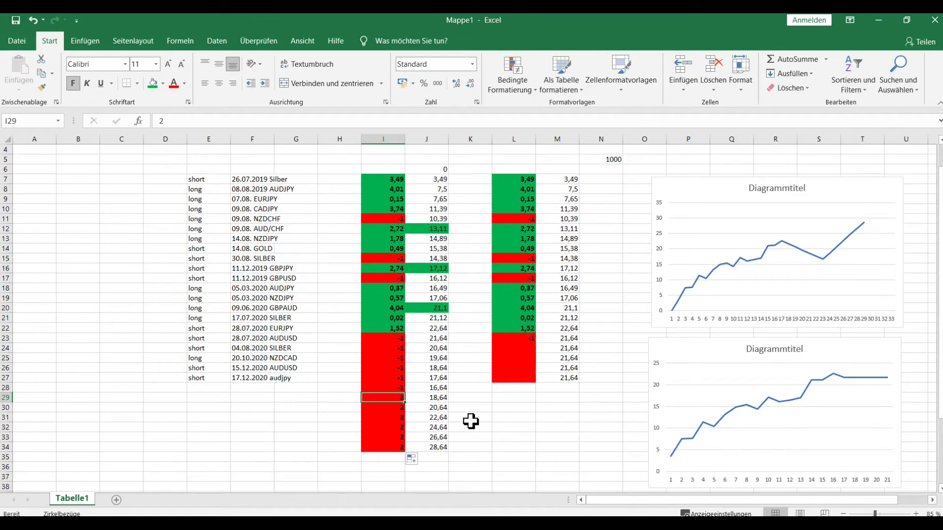
left_click_drag(386, 398, 390, 446)
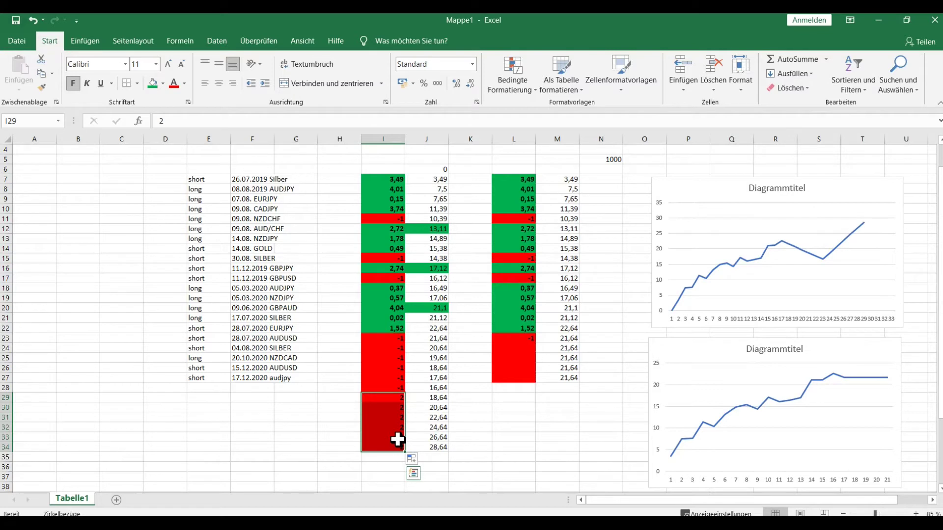
left_click(363, 434)
left_click_drag(383, 397, 379, 442)
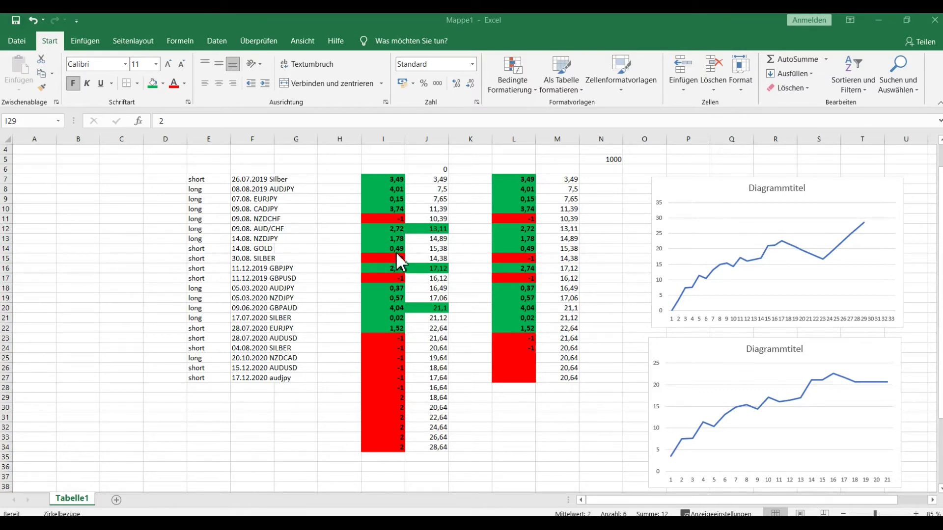
Step: Fill the -1 result from I28 down through I34, replacing the simulated gains
left_click(390, 387)
left_click_drag(405, 392, 405, 449)
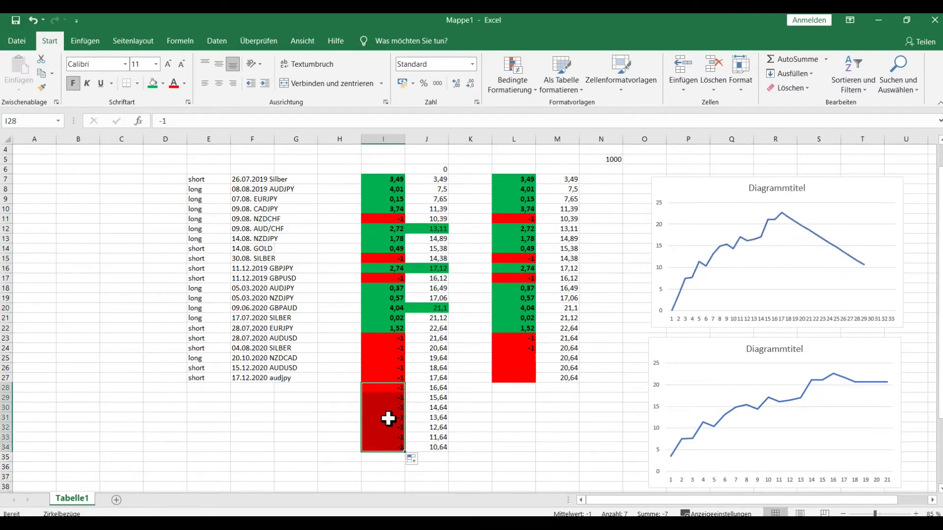
left_click(325, 415)
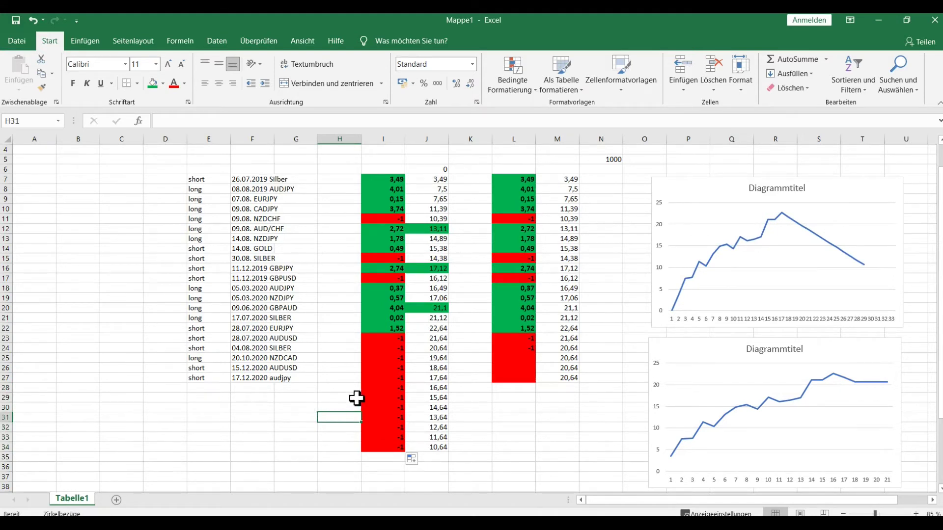
Step: Change the trade results in I29 and I32 to 1, leaving the other simulated losses in place
left_click(391, 399)
type("1")
left_click(301, 409)
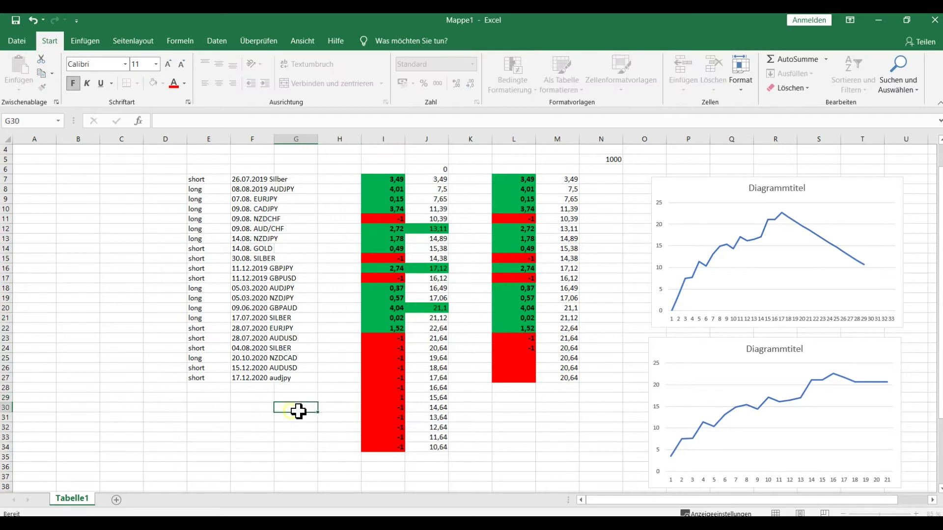
left_click(386, 417)
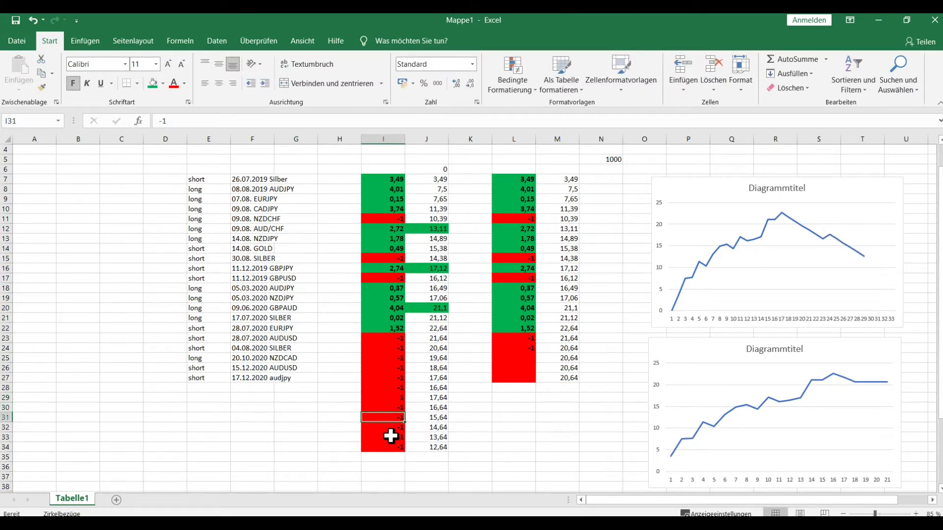
left_click(304, 437)
left_click(396, 427)
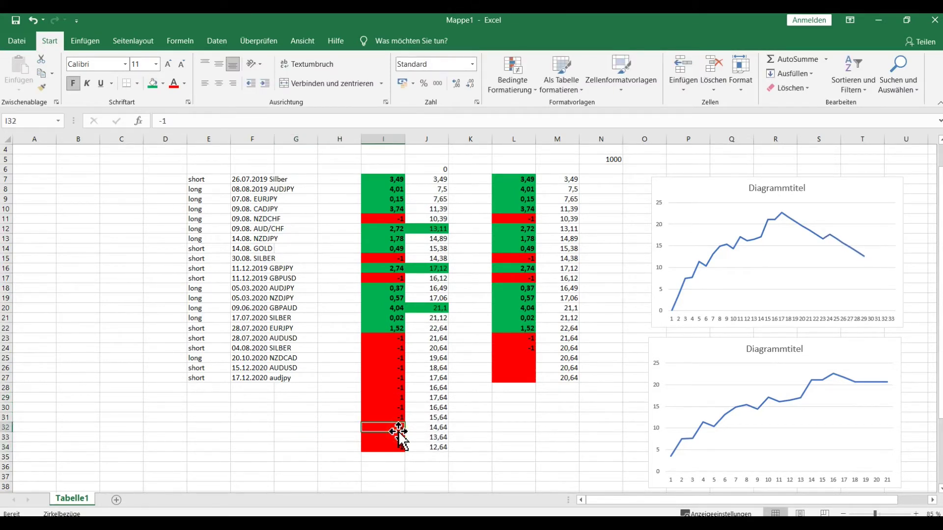
left_click(297, 445)
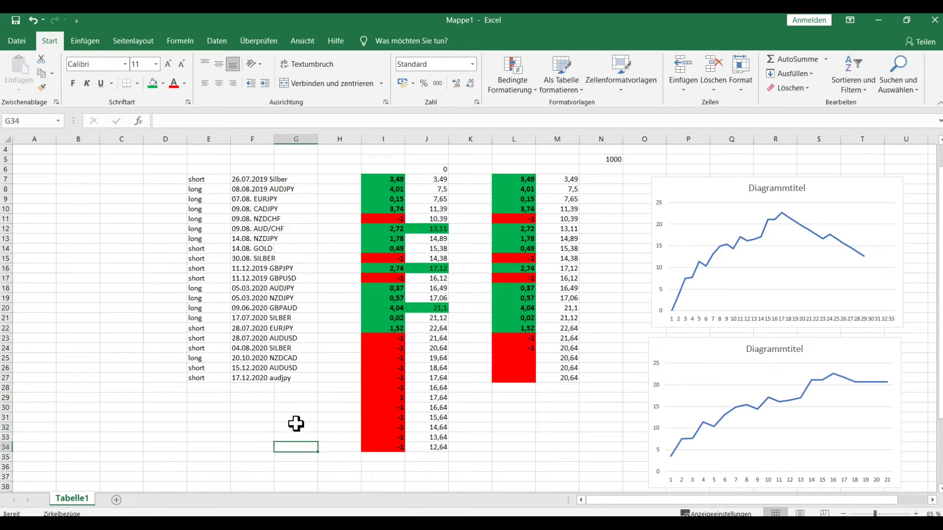
left_click(301, 427)
left_click(384, 428)
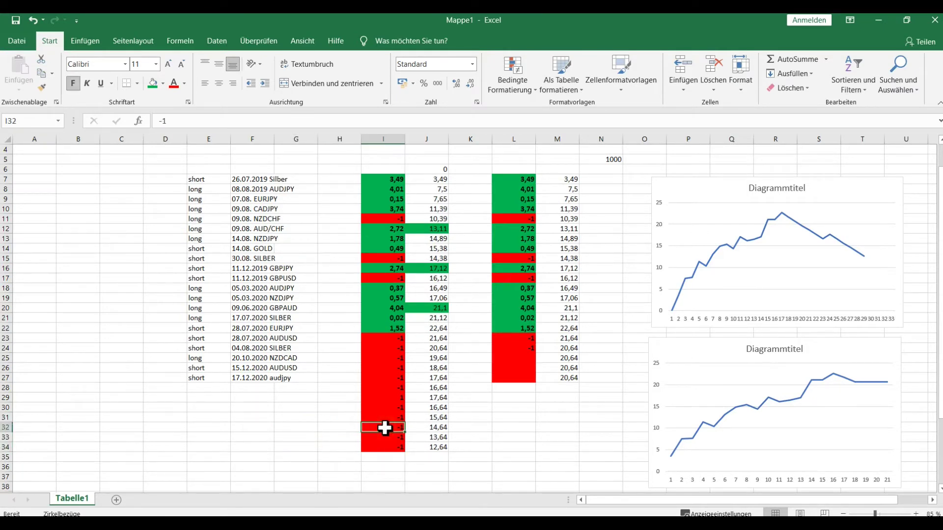
type("1")
left_click(296, 427)
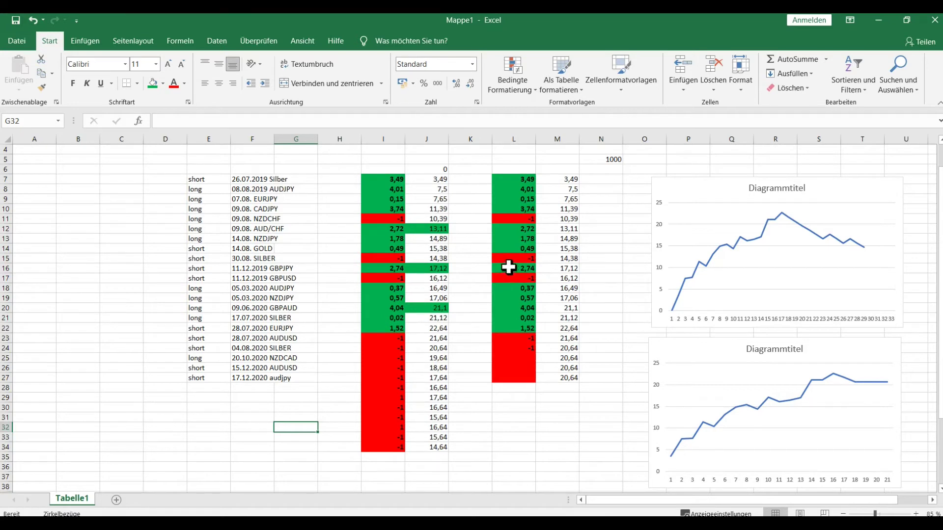
Step: Enter -0,5 in L25 as the reduced-risk result for the 20.10.2020 NZDCAD trade
left_click(523, 339)
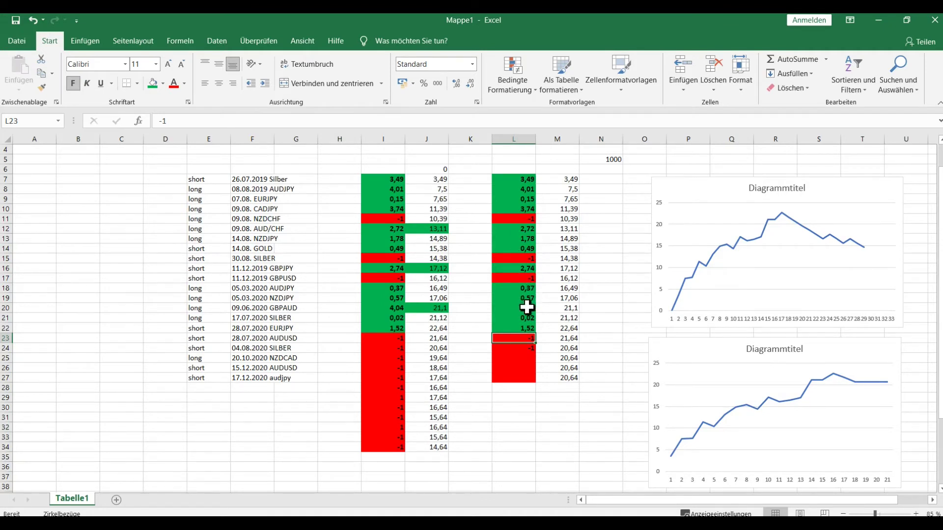
left_click(522, 348)
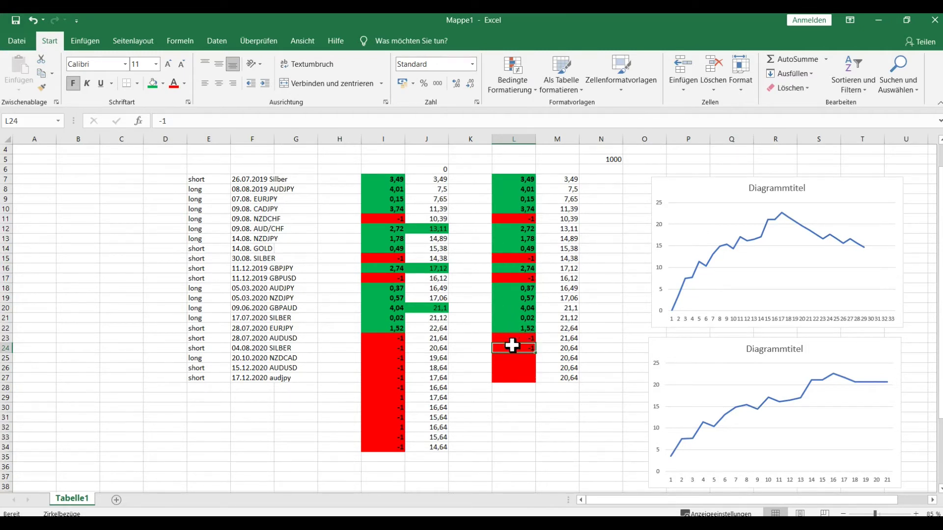
left_click(509, 360)
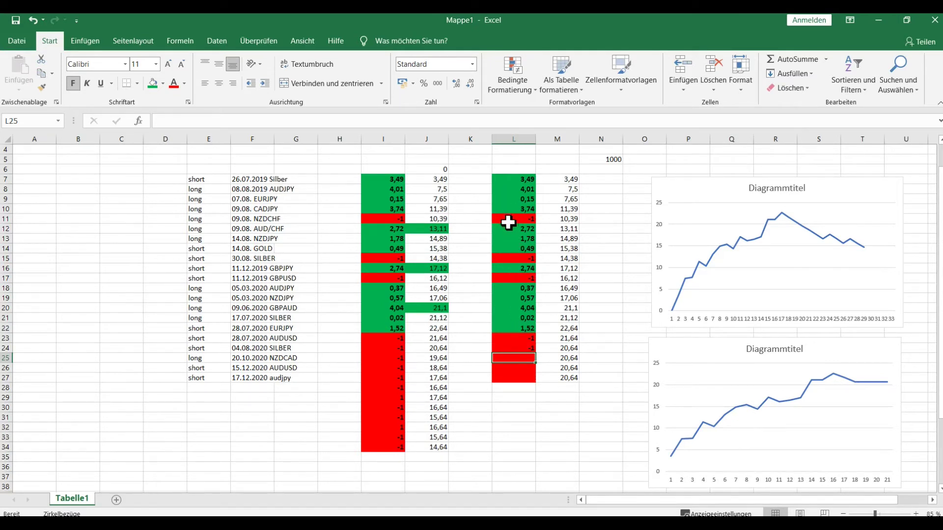
left_click(518, 348)
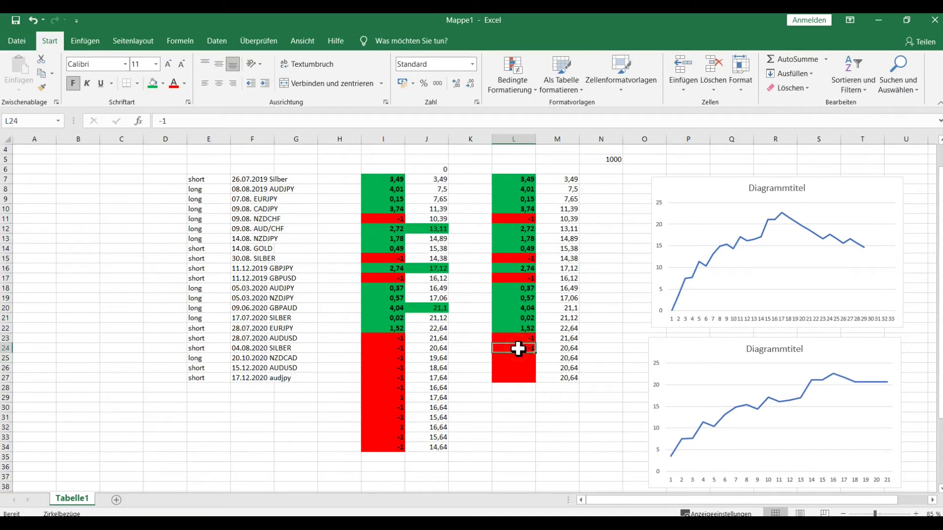
left_click(518, 360)
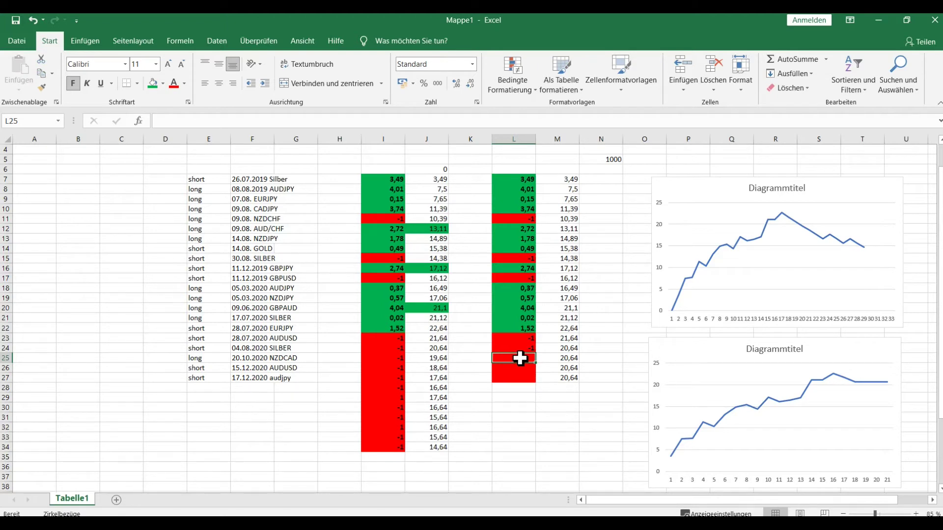
type("-0,5")
key("ctrl+Return")
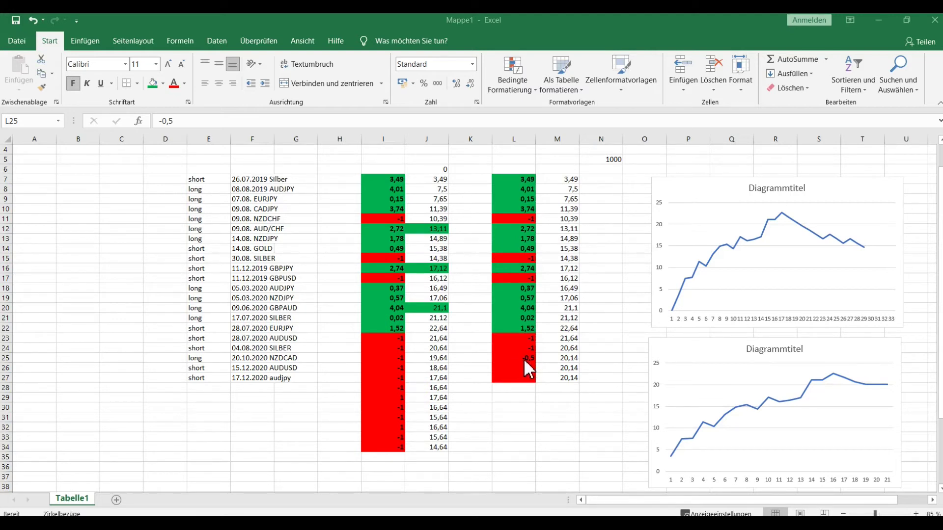
Step: Compare the results in columns I and L for the 20.10.2020 NZDCAD trade and the 15.12.2020 AUDUSD trade below it
left_click(2, 358)
left_click(3, 358)
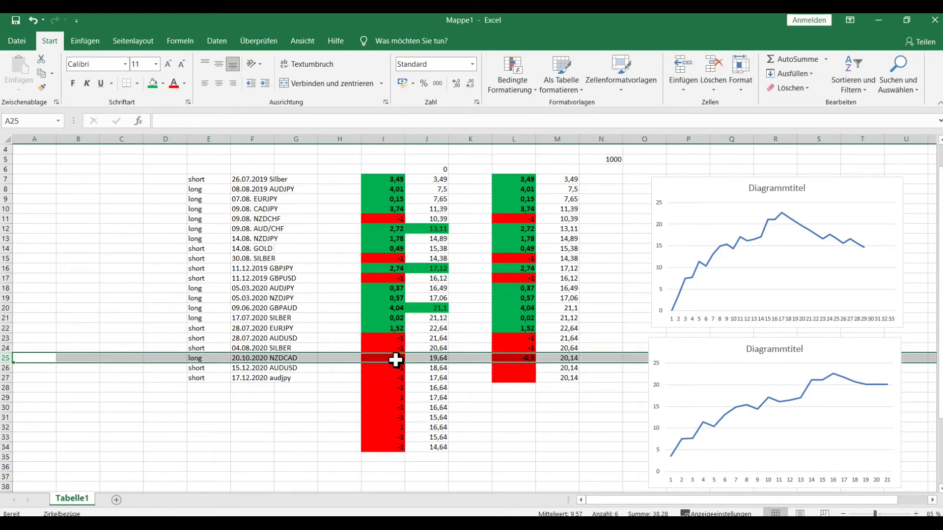
left_click(338, 396)
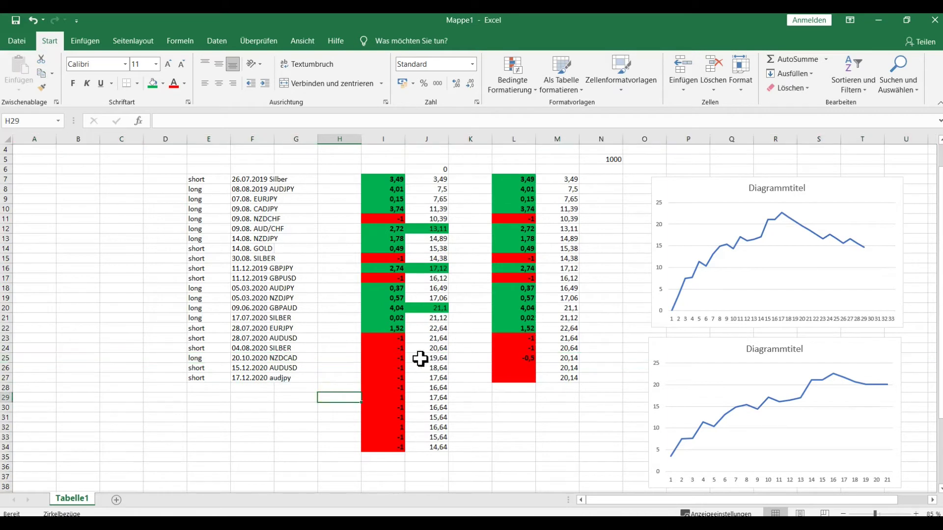
left_click(528, 359)
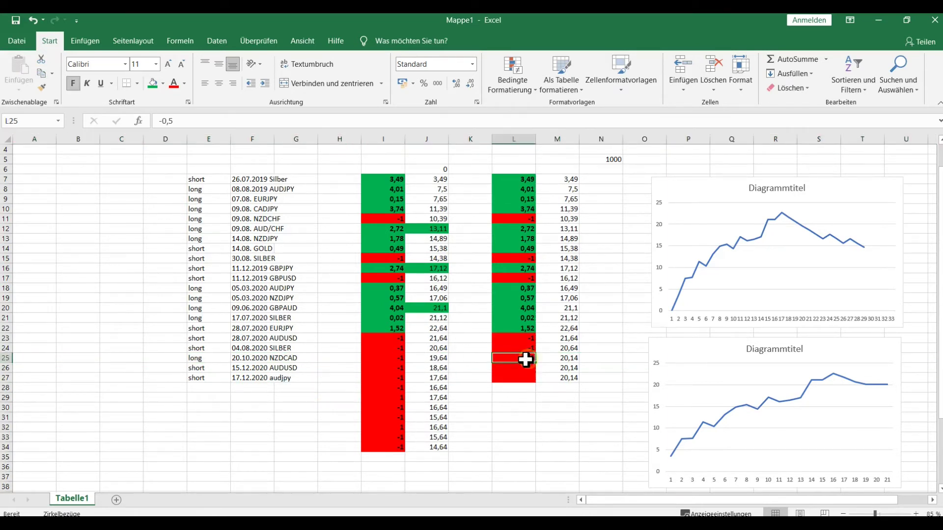
left_click(393, 358)
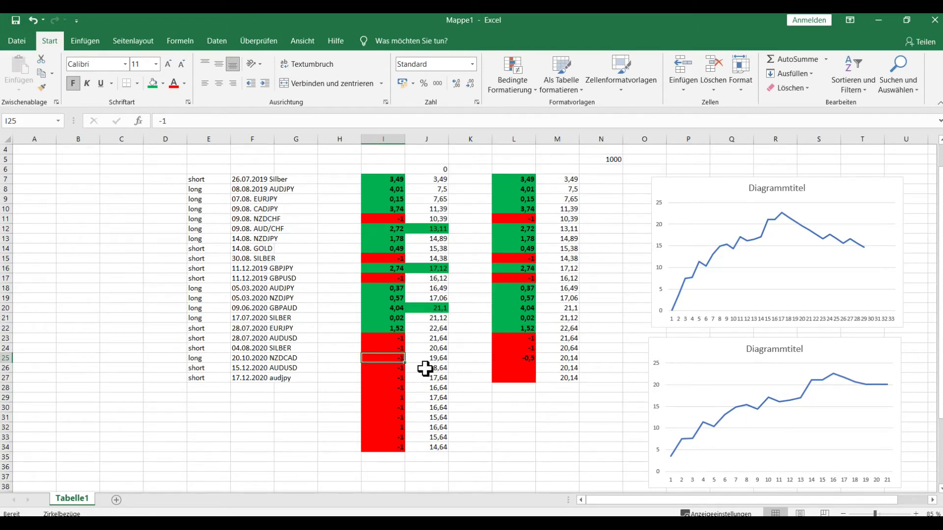
left_click(400, 369)
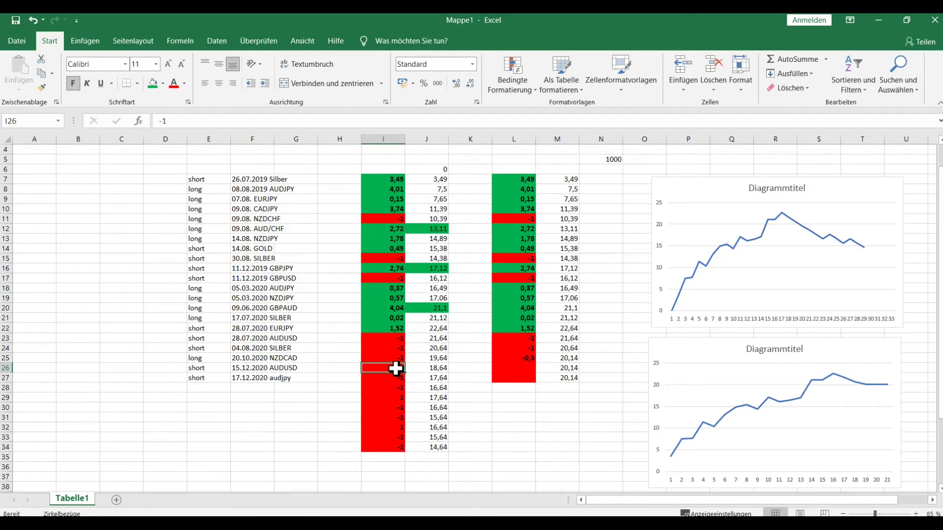
left_click(527, 359)
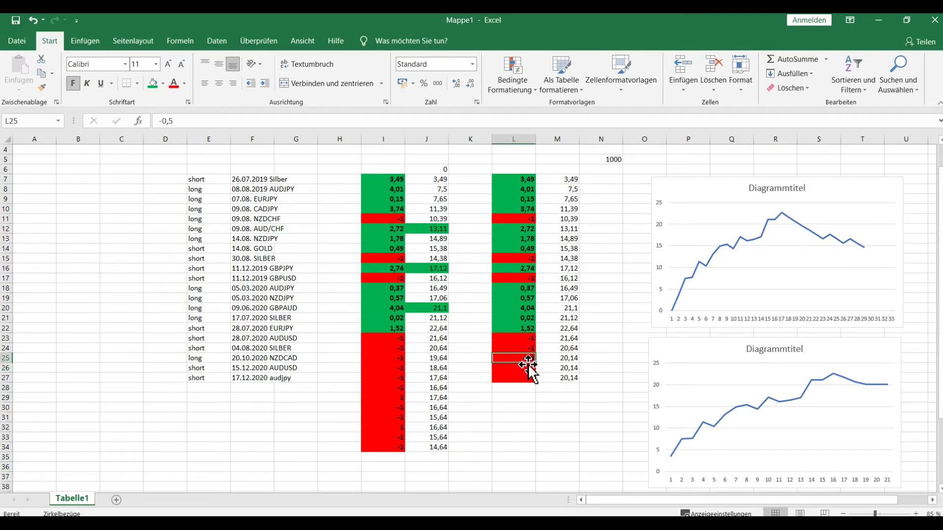
left_click(519, 367)
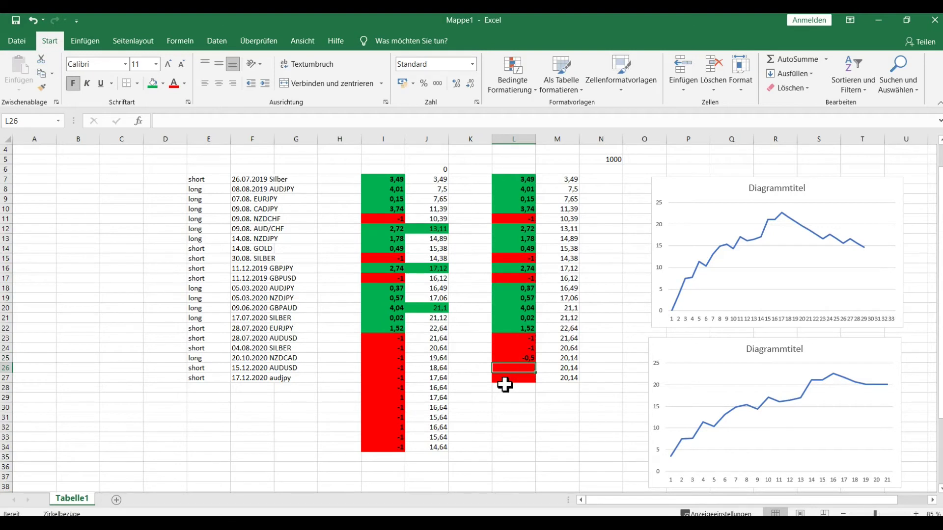
Step: Enter -0,25 in L26 as the reduced-risk result for the 15.12.2020 AUDUSD trade
type("-0,25")
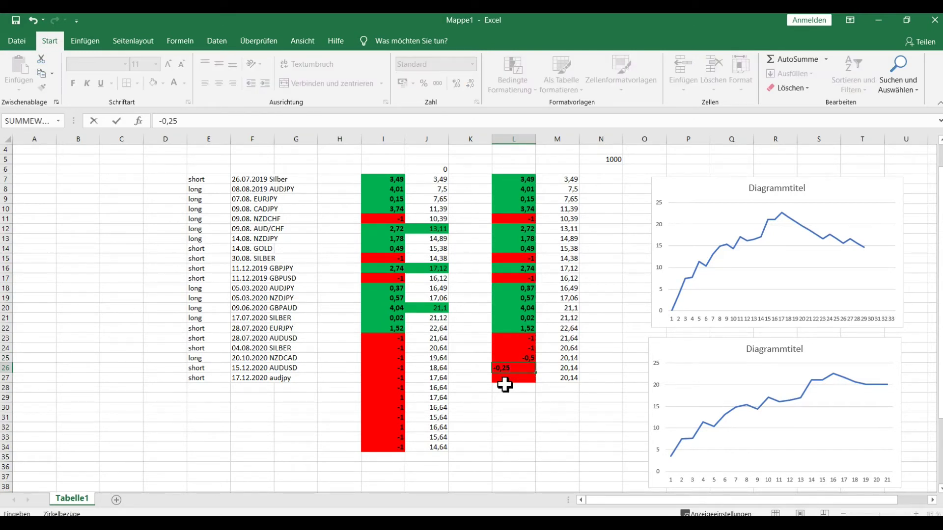
left_click(509, 411)
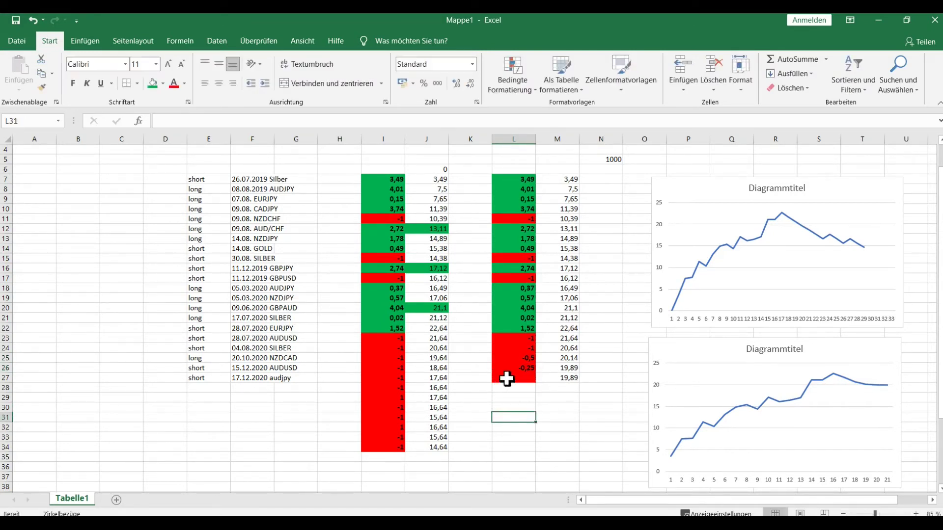
left_click(525, 369)
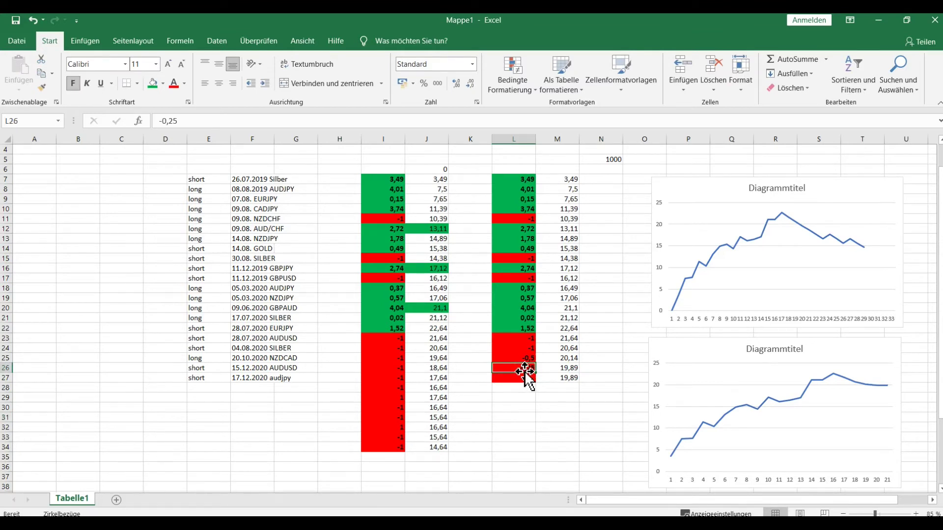
left_click(392, 368)
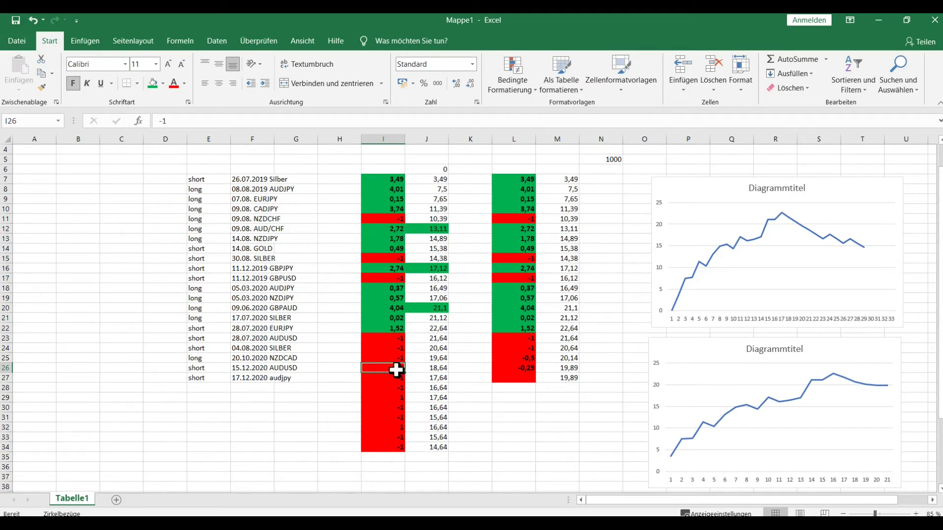
Step: Enter -0,125 in L27 as the reduced-risk result for the 17.12.2020 audjpy trade
left_click(6, 378)
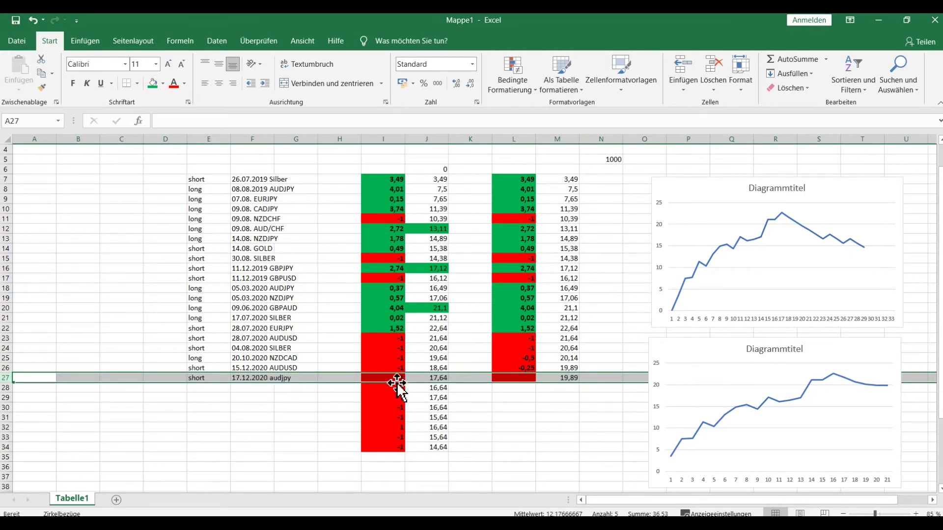
left_click(516, 378)
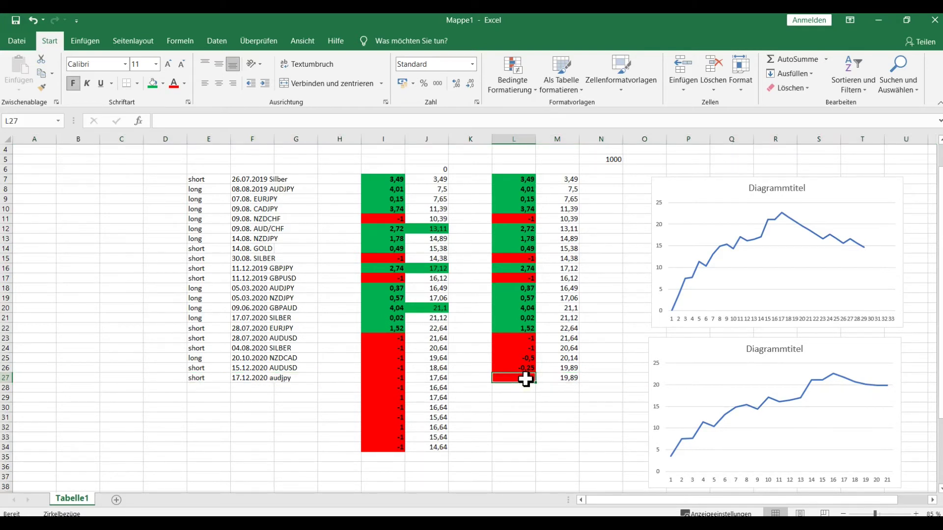
type("-0,125")
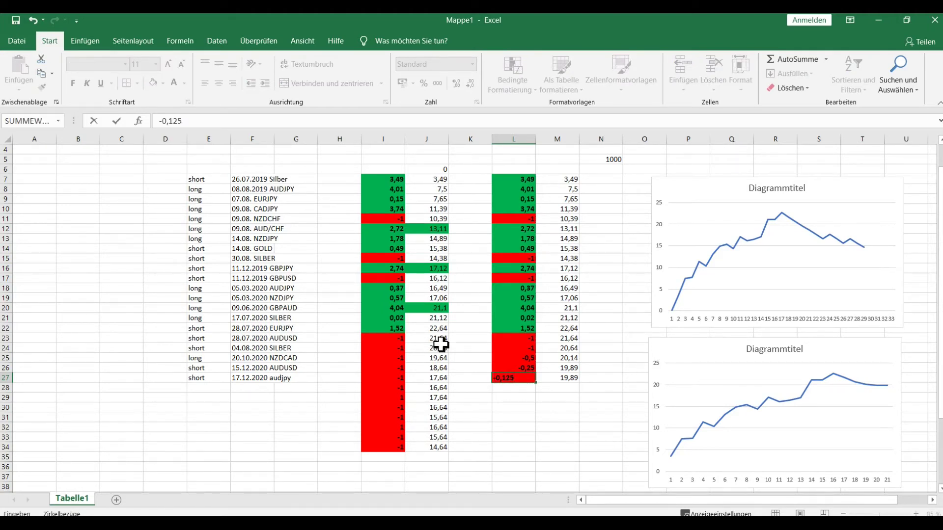
left_click(519, 446)
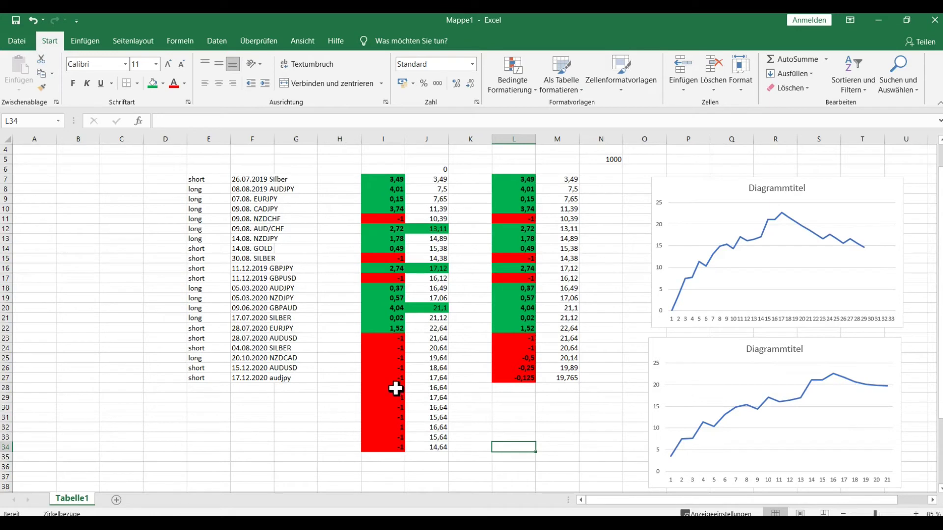
Step: Fill the -0,125 result from L27 down through L34
left_click(510, 389)
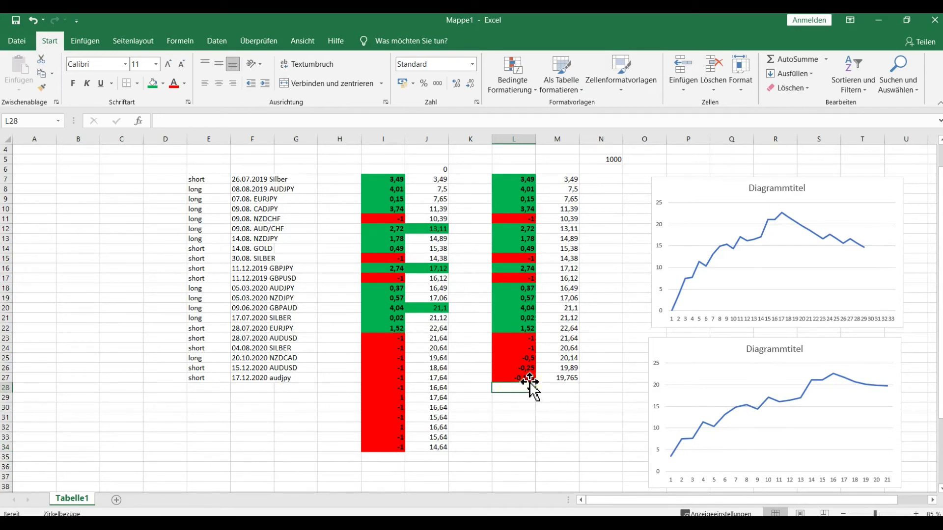
left_click(524, 381)
left_click_drag(535, 384, 530, 447)
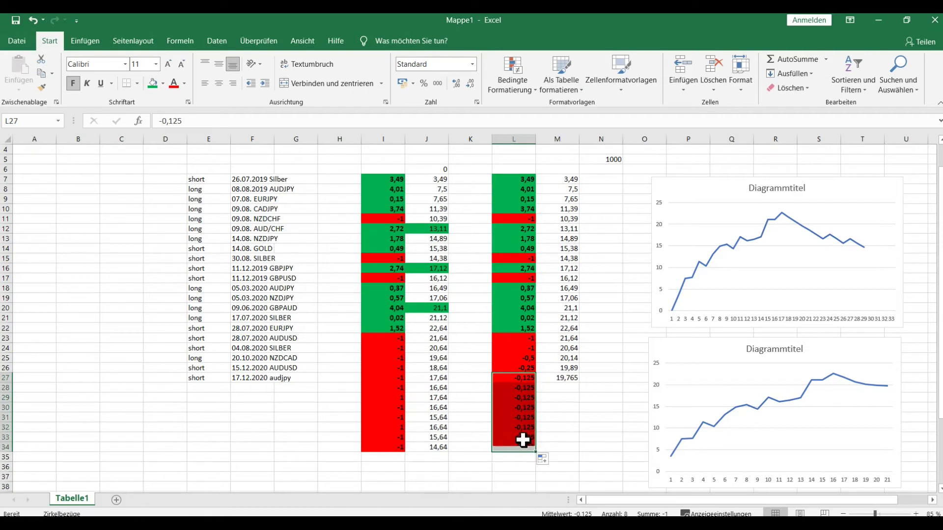
Step: Set the reduced-risk result in L28 to -0,06 and the results in L29 through L34 to -0,03
left_click(519, 390)
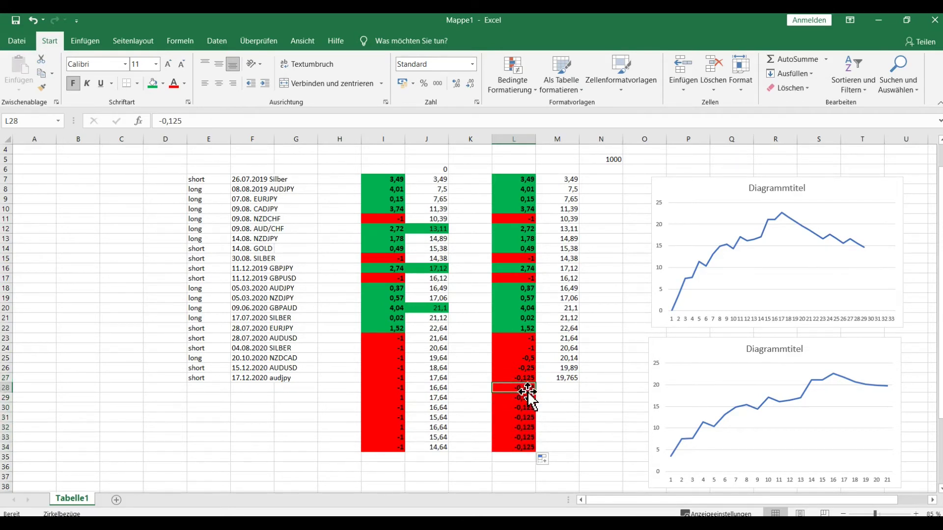
left_click(526, 385)
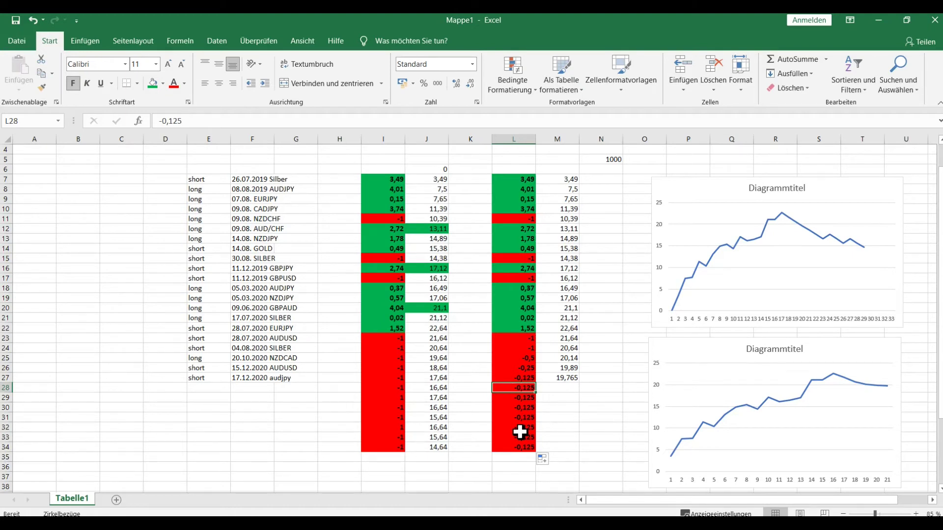
type("-0,0")
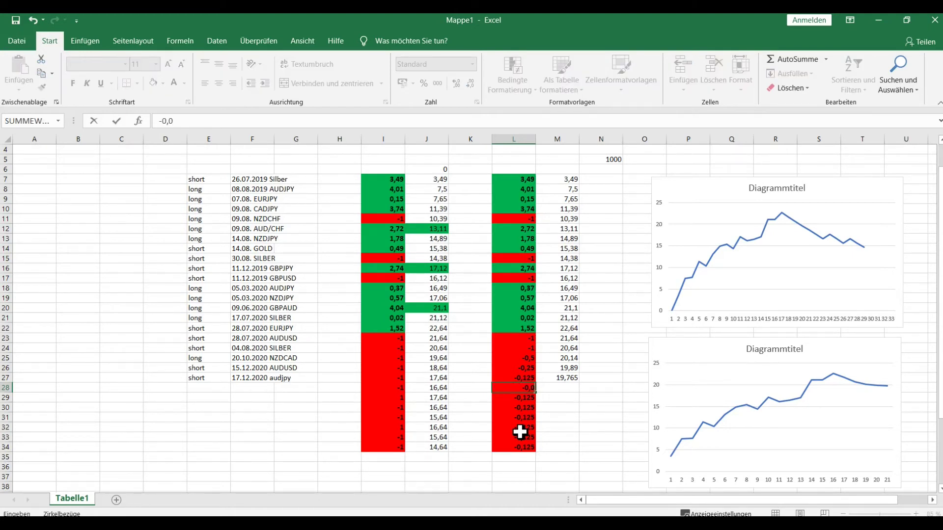
type("6")
left_click(550, 407)
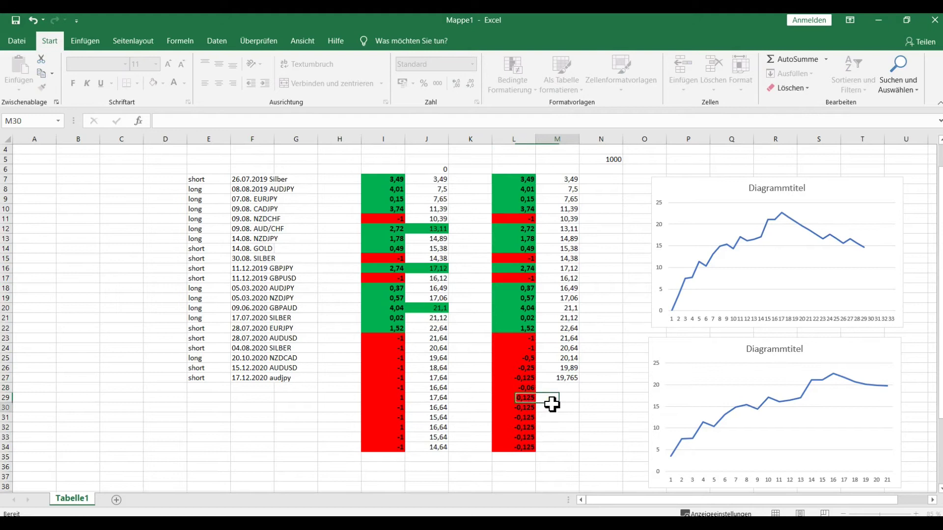
left_click(526, 389)
left_click(514, 398)
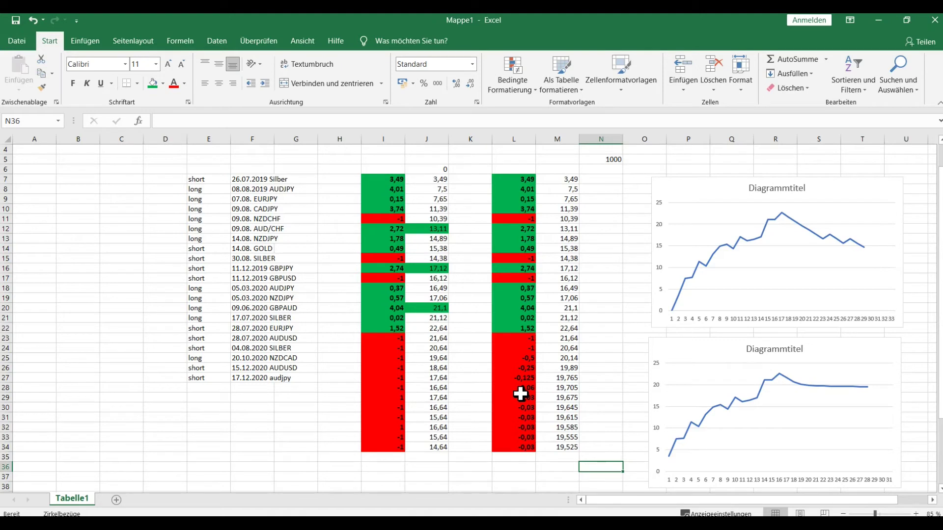
Step: Compare the constant-risk and reduced-risk equity curves over the losing streak in rows 23 to 34
left_click(393, 400)
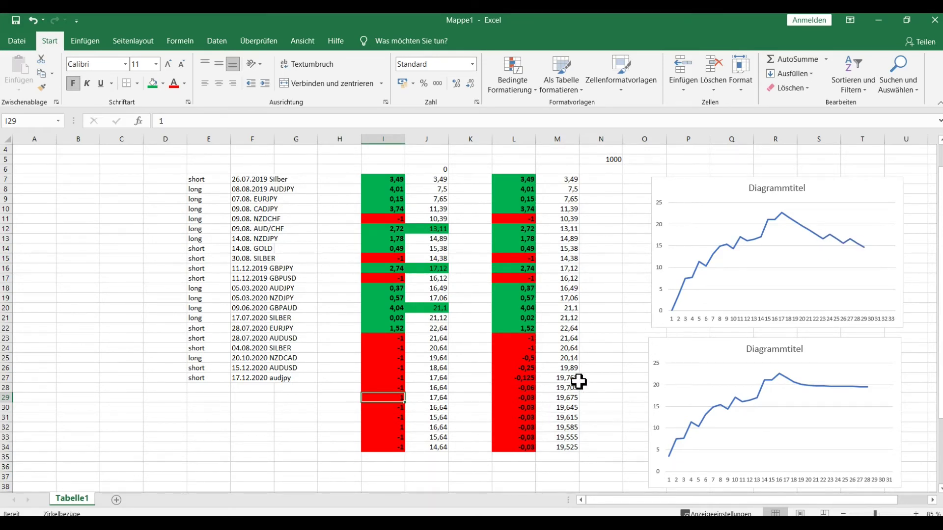
left_click(600, 359)
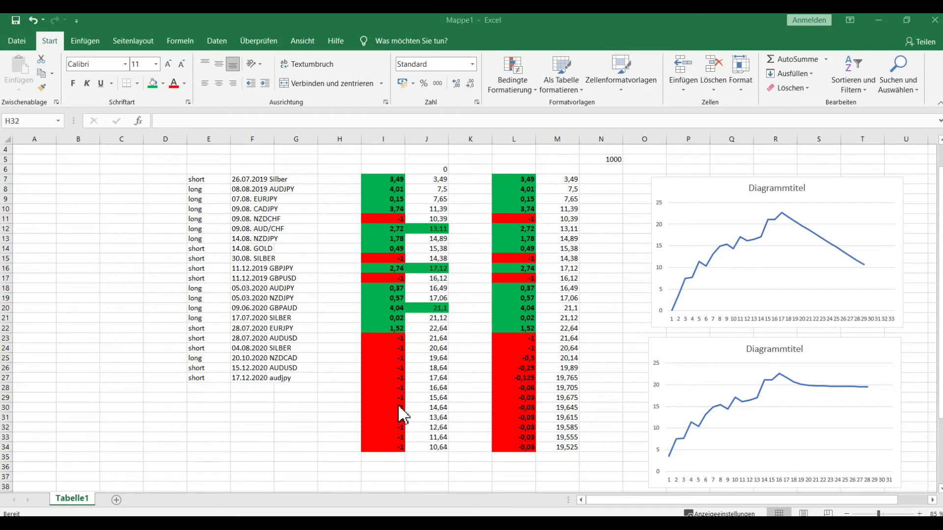
mouse_move(781, 216)
Step: Examine how the reduced-risk gains in L36 through L39 step back up compared with the constant-risk result in I36
scroll(811, 358, "down", 2)
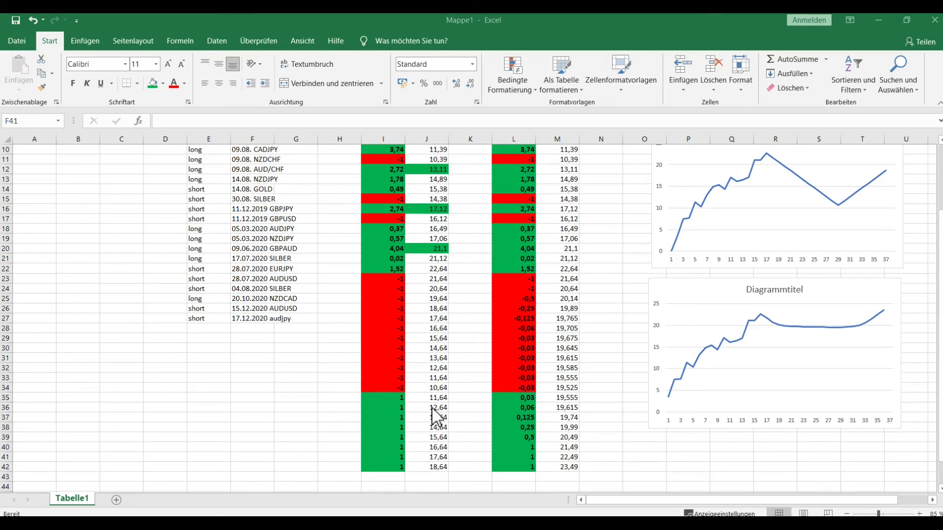
left_click(396, 415)
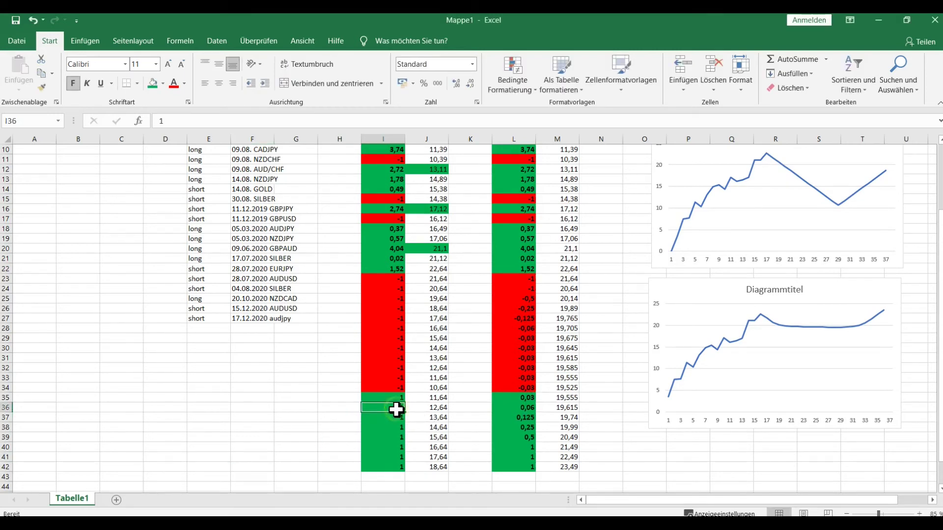
left_click(515, 407)
left_click(515, 418)
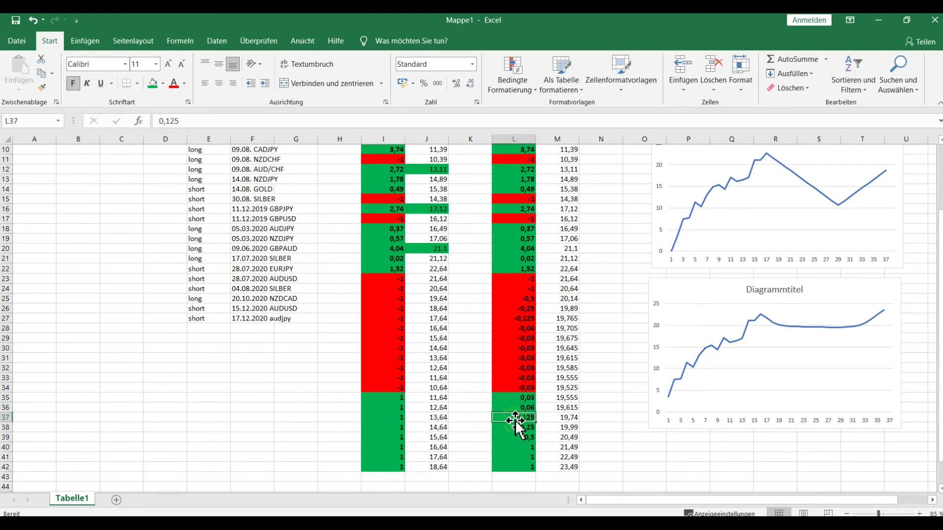
left_click(514, 428)
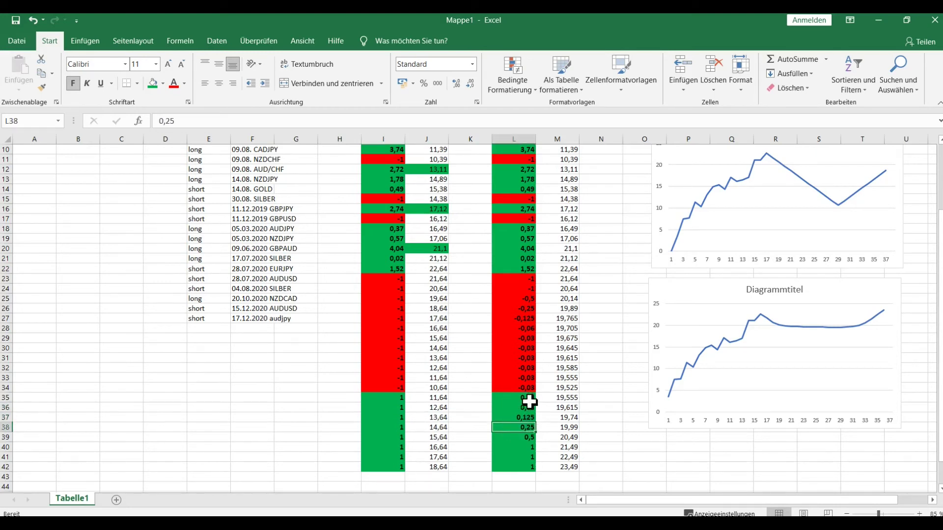
left_click(524, 418)
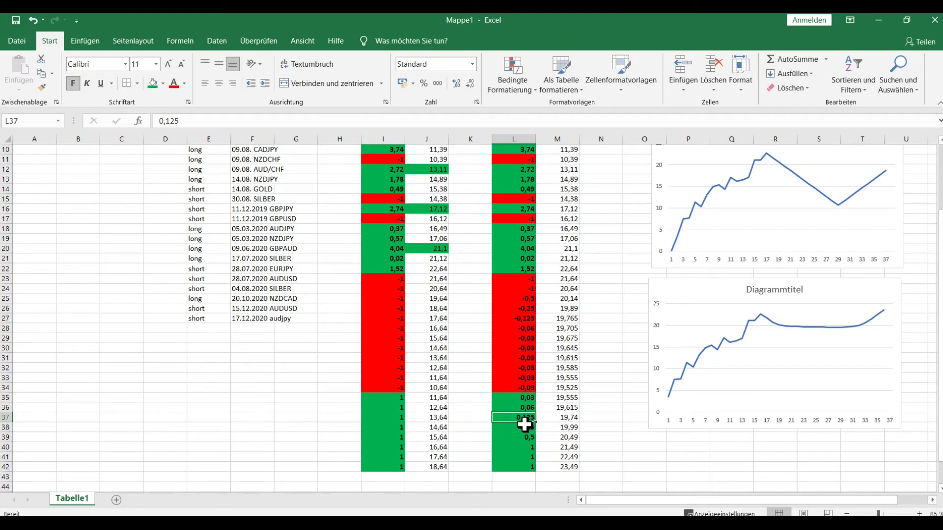
left_click(526, 427)
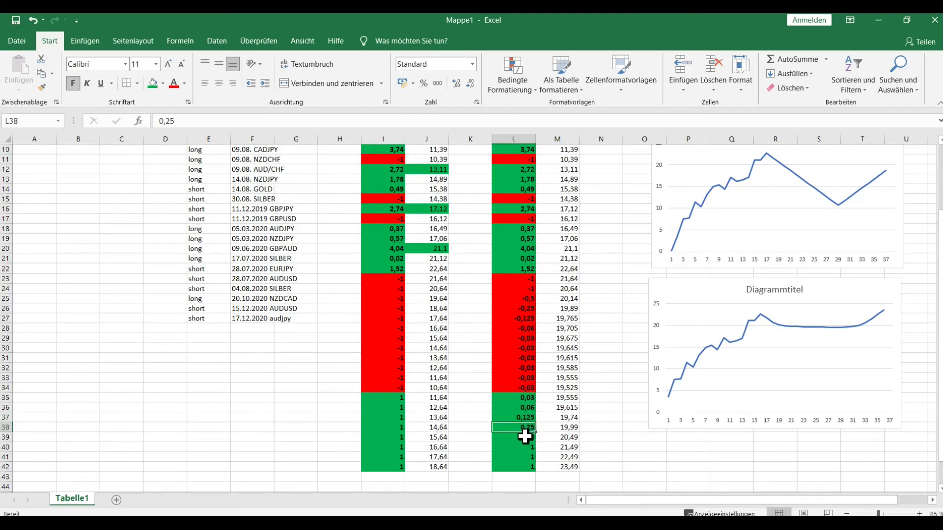
left_click(525, 437)
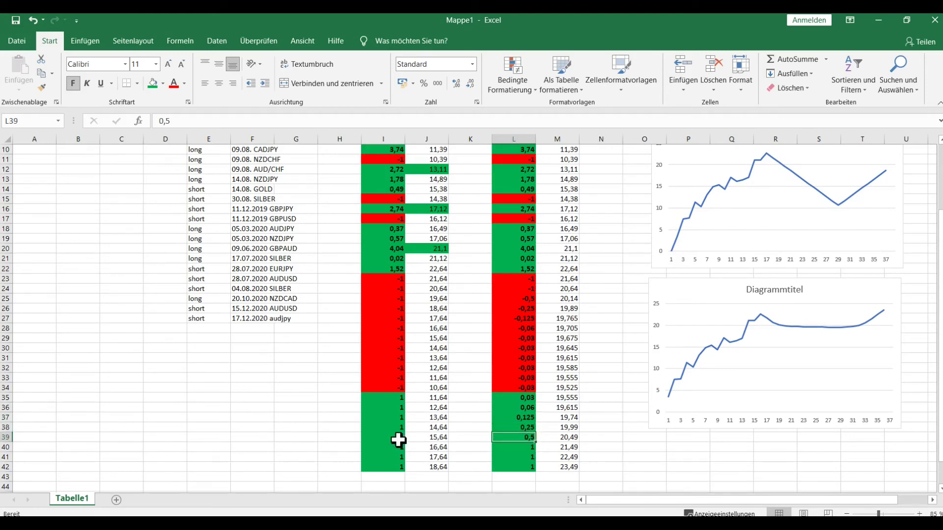
Step: Compare the constant-risk results in I39 through I41 with the reduced-risk results in L39 through L42
left_click(399, 438)
left_click(521, 437)
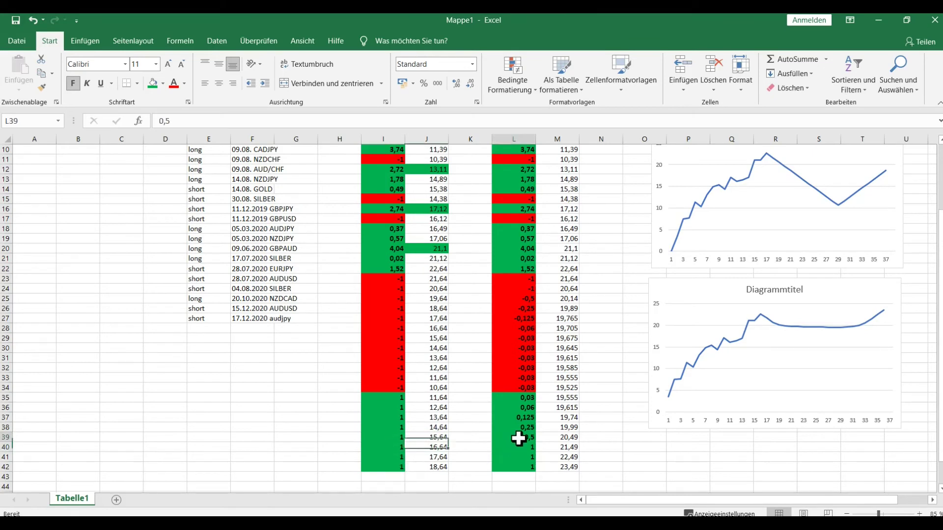
left_click(518, 448)
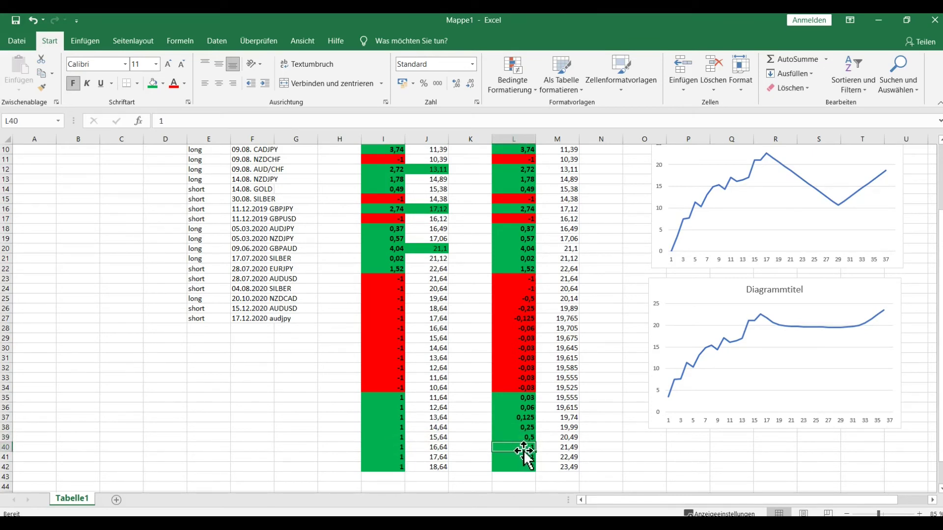
left_click(400, 447)
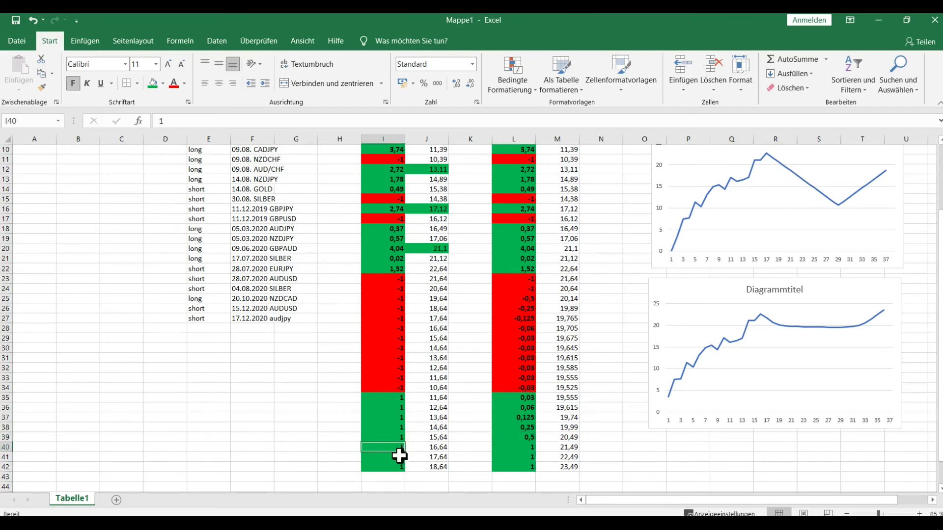
left_click(400, 457)
left_click(529, 447)
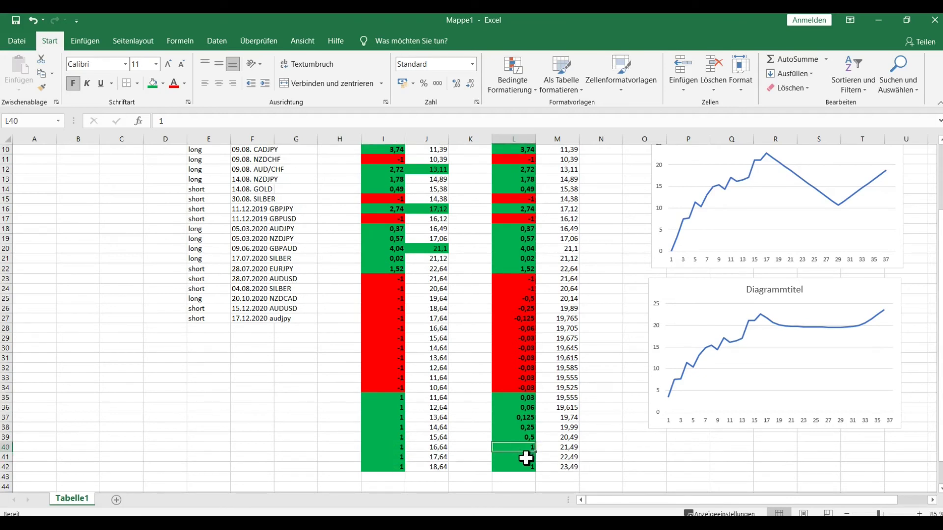
left_click(525, 458)
left_click(524, 468)
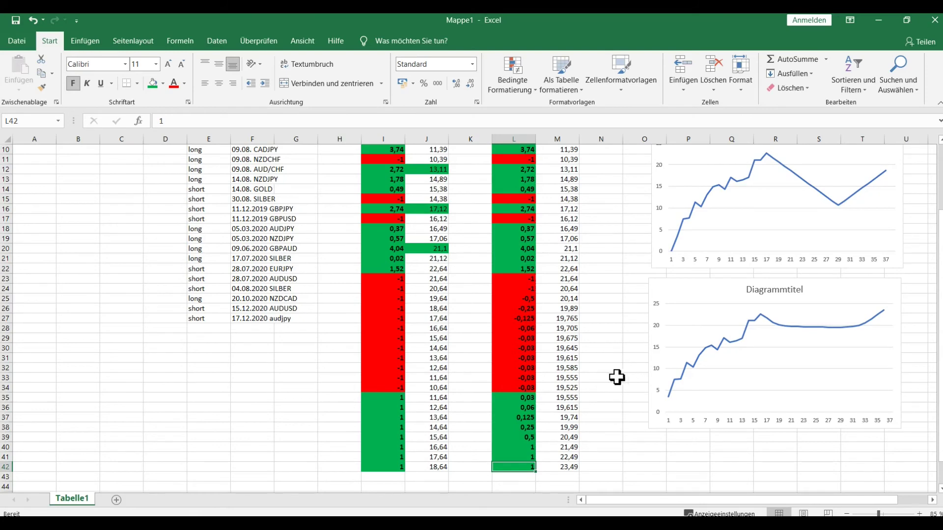
Step: Compare the two equity charts over the recovery phase together with the results in columns I and L
scroll(614, 377, "up", 1)
scroll(609, 377, "down", 1)
left_click(699, 300)
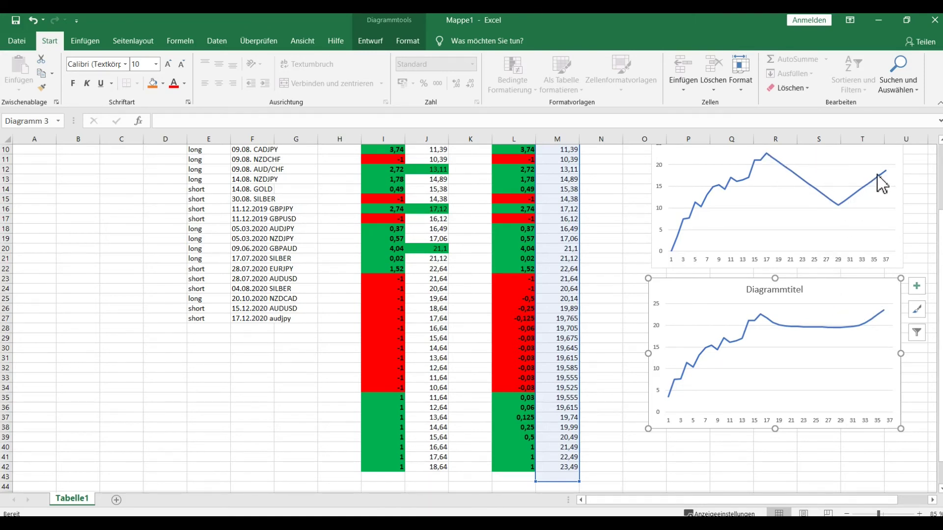
scroll(815, 334, "up", 1)
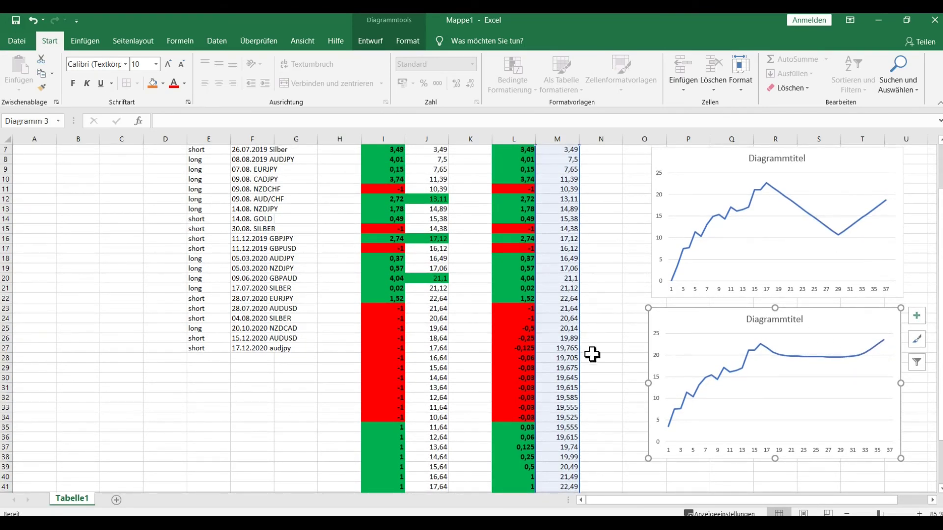
scroll(754, 368, "down", 1)
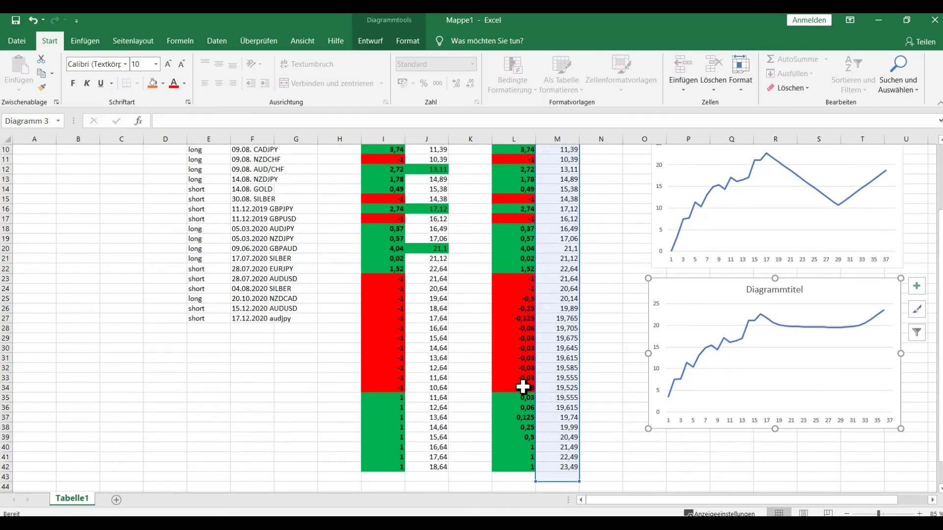
Step: Replace the simulated gains in column L with losses: -0,125 in L38 and L39, and -0,06 in L40
left_click(519, 429)
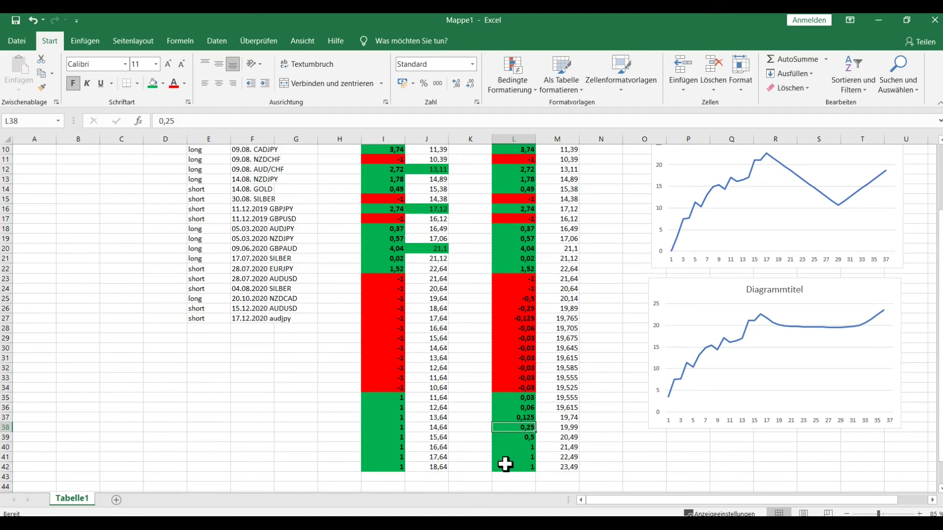
type("-")
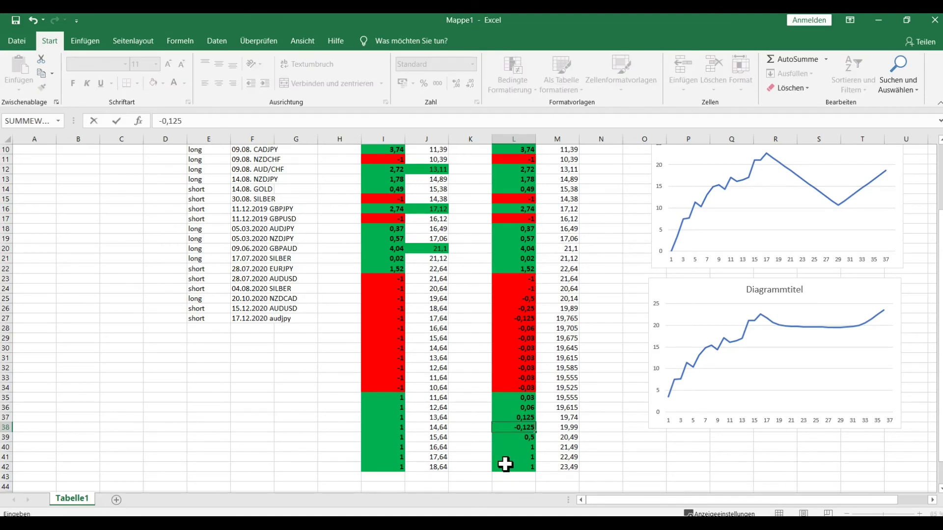
type("0,125")
key("Return")
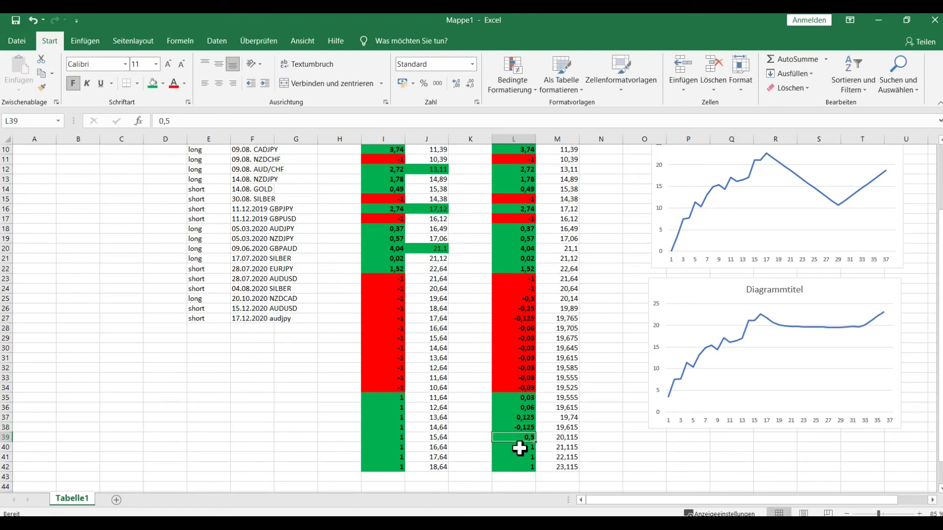
type("-")
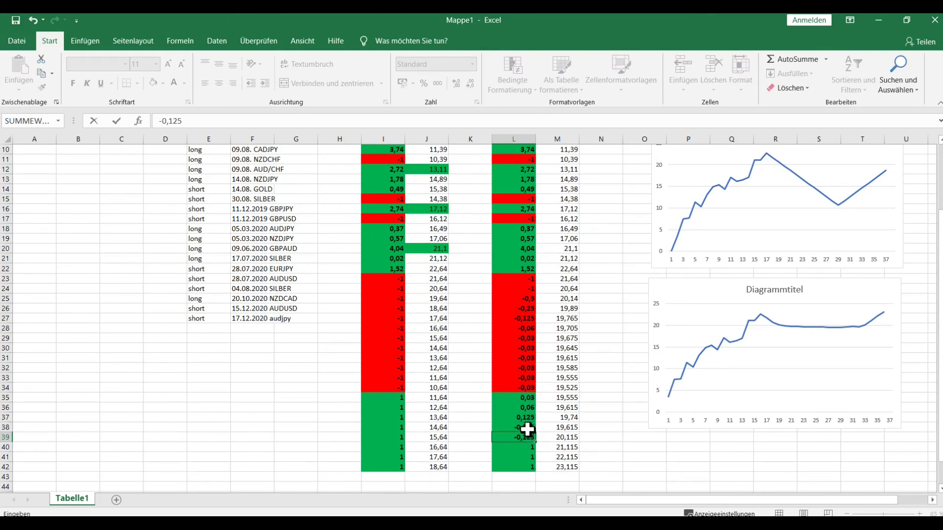
key("Return")
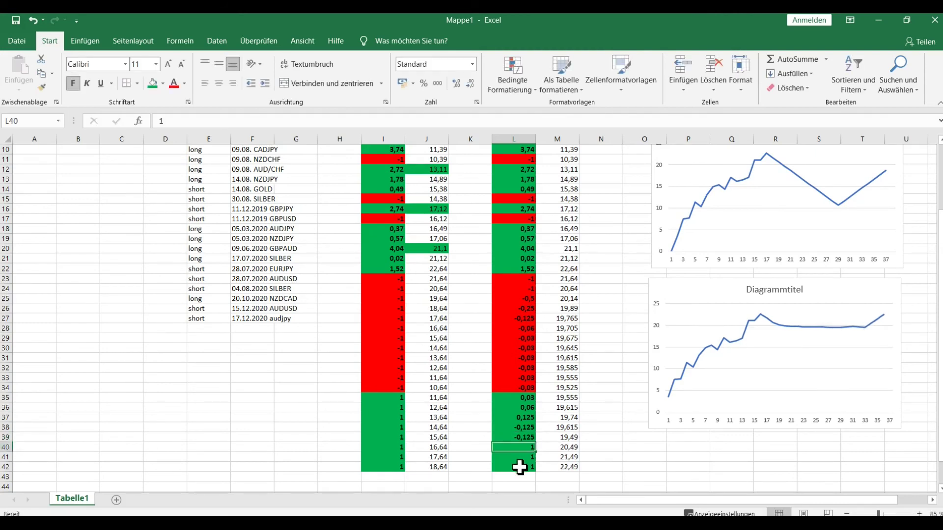
type("-")
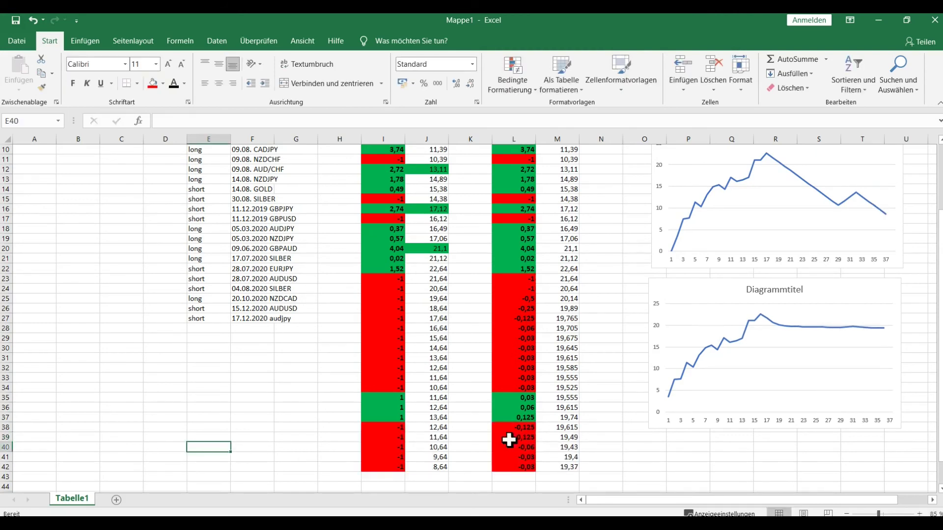